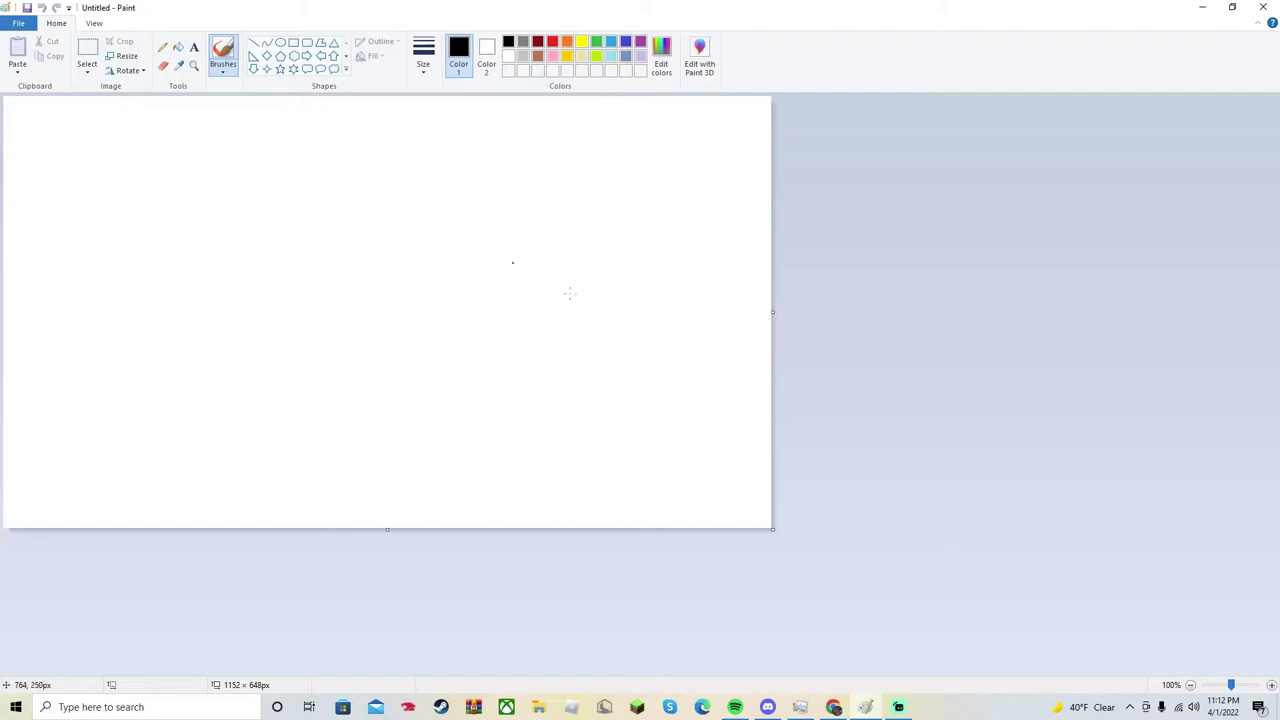
# Move the Chrome timer window aside, start its five-minute countdown, and bring Paint back.
pyautogui.click(838, 708)
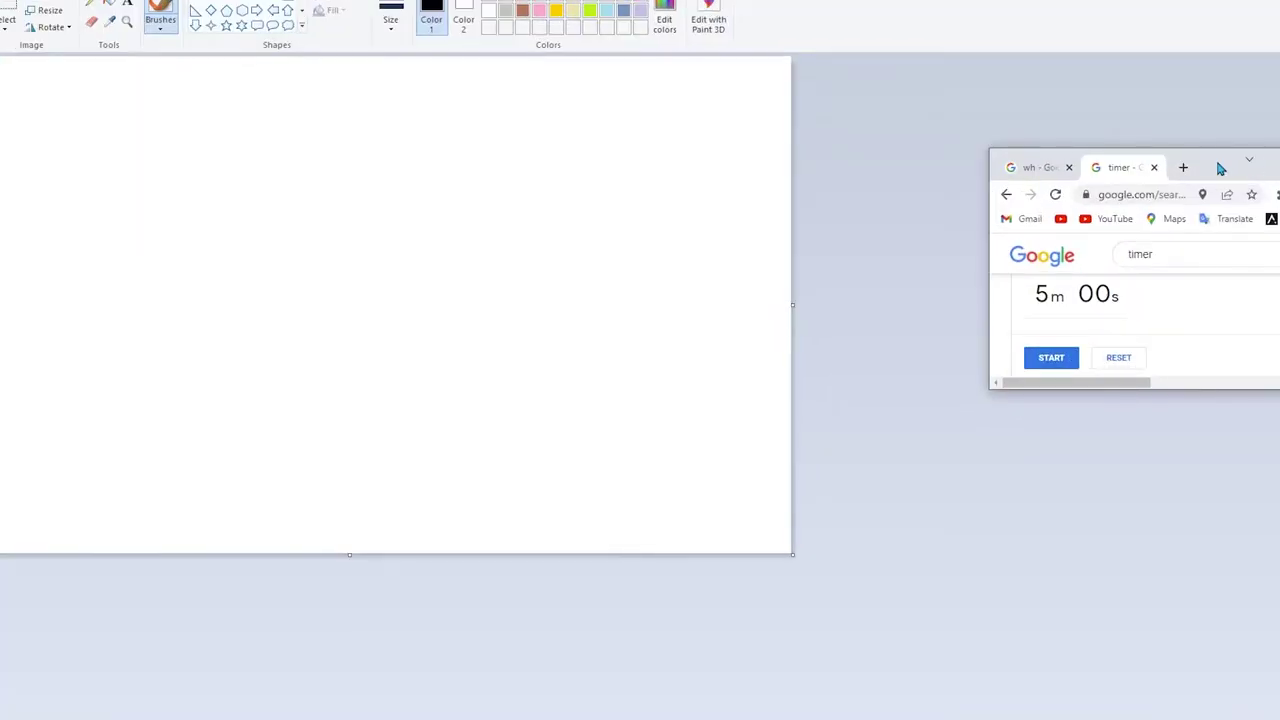
pyautogui.moveTo(1220, 166); pyautogui.dragTo(1180, 174)
pyautogui.click(1005, 375)
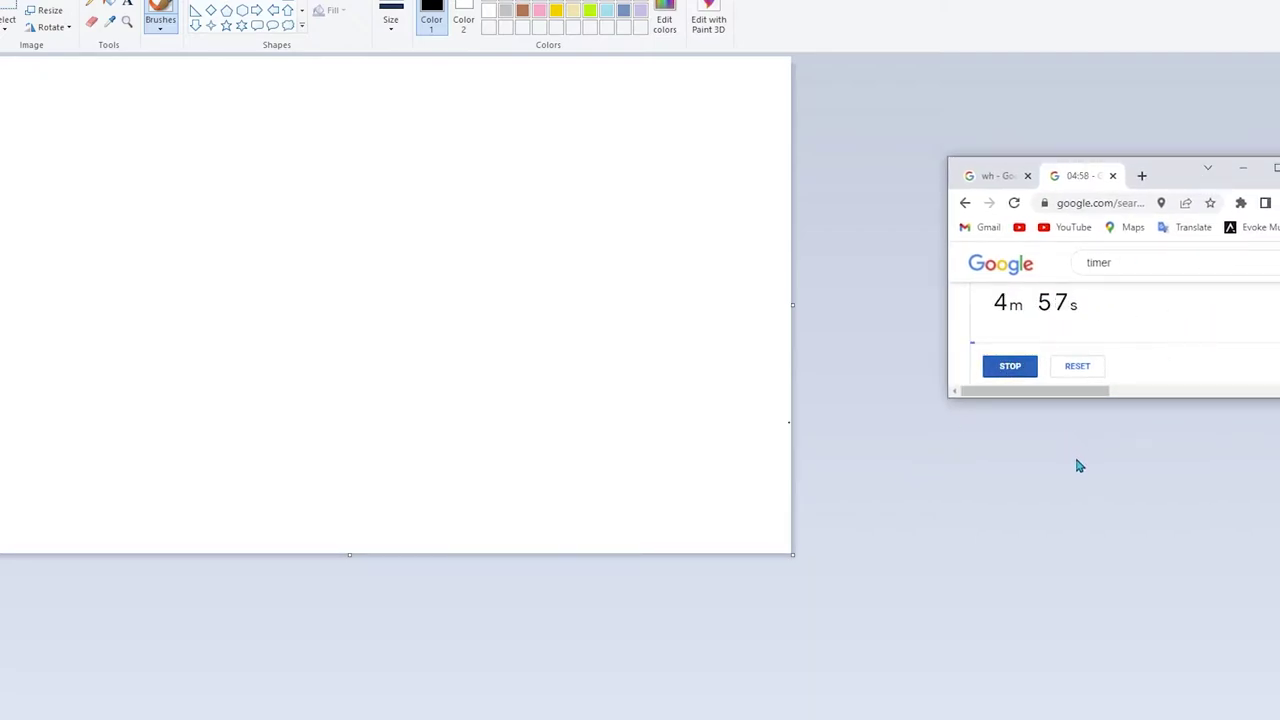
pyautogui.click(1083, 477)
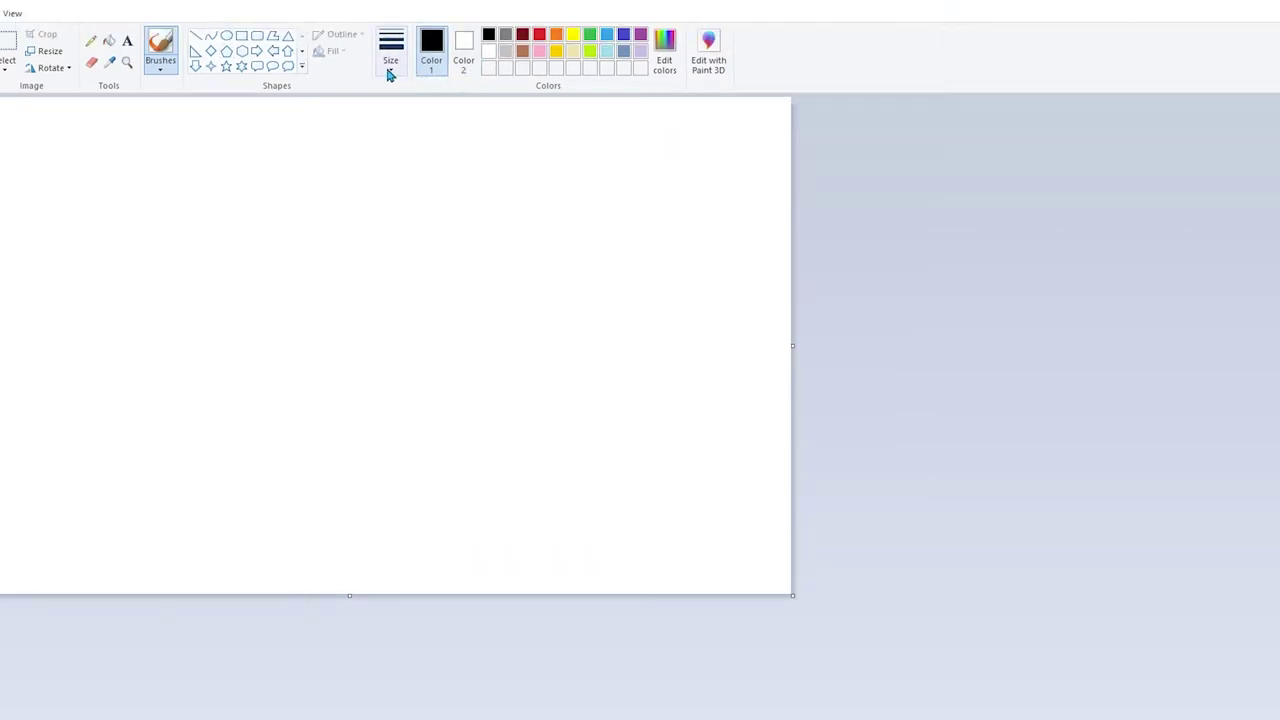
# Set the brush to the thickest line width.
pyautogui.click(391, 68)
pyautogui.click(415, 196)
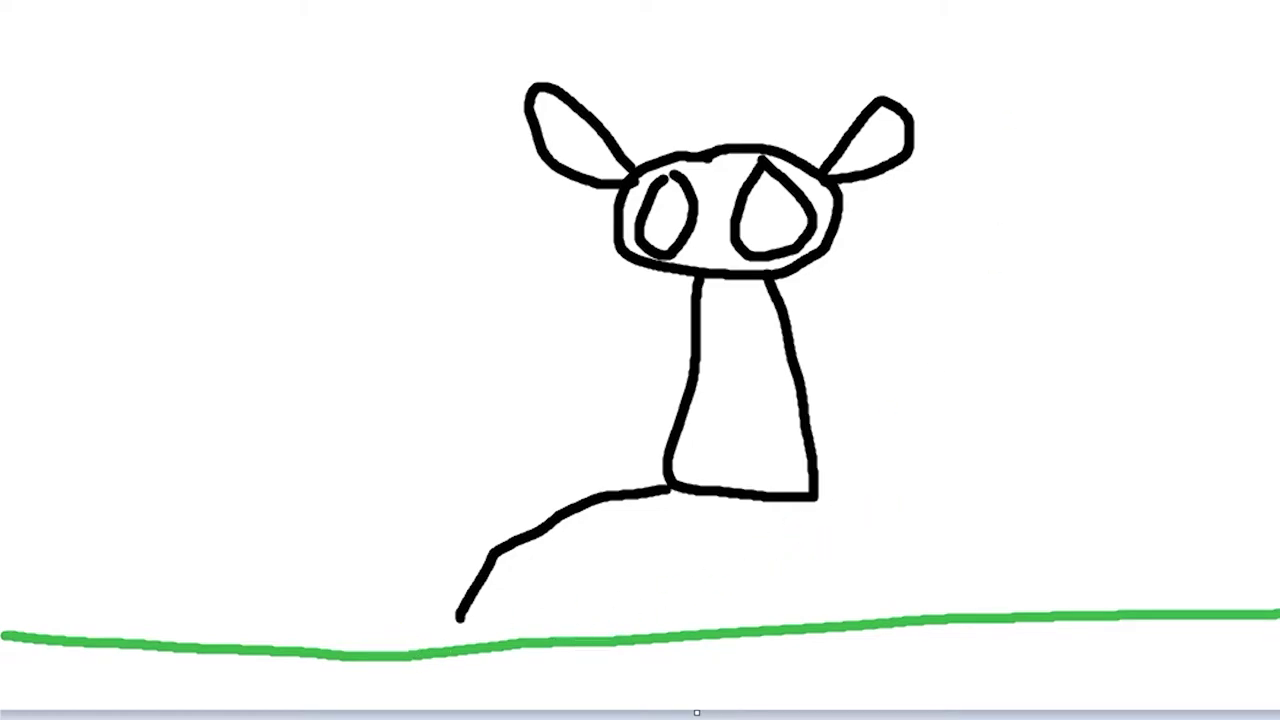
# Extend both sides of the creature's body down to the green ground line.
pyautogui.moveTo(458, 618); pyautogui.dragTo(435, 658)
pyautogui.moveTo(812, 493); pyautogui.dragTo(990, 640)
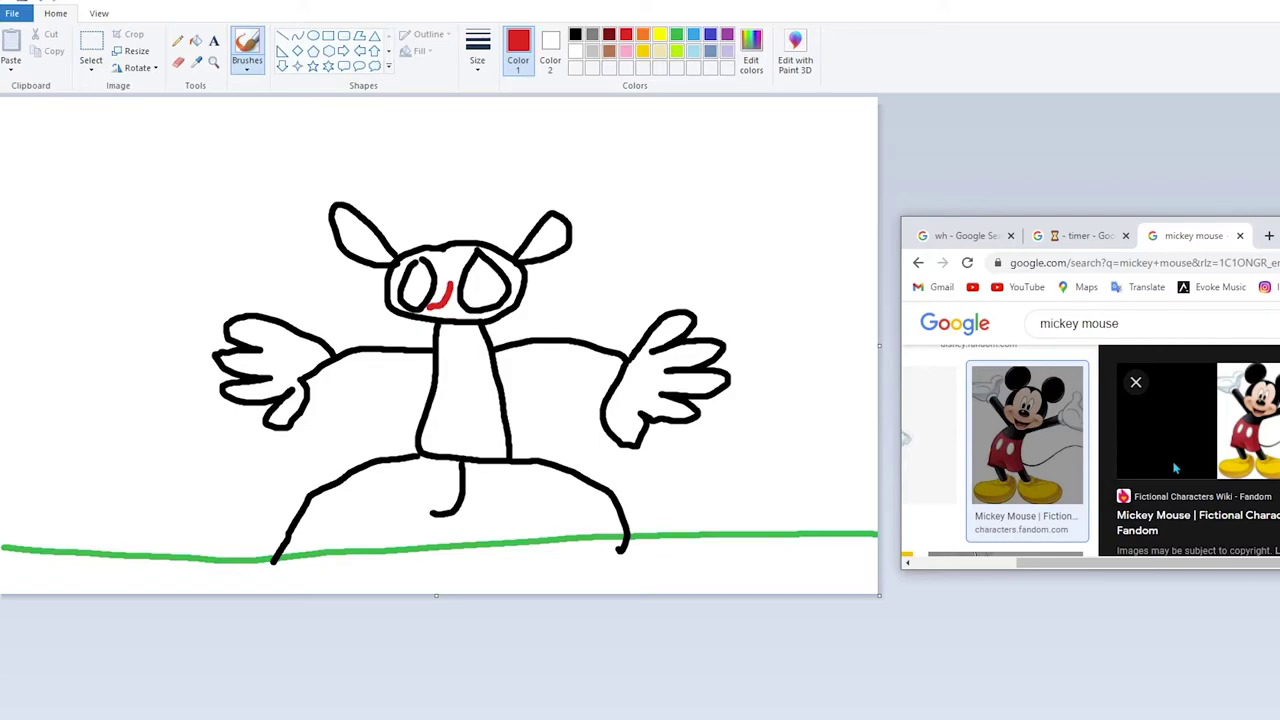
# With the Eraser, rub out part of the creature's head and body and choose a larger eraser size.
pyautogui.click(895, 300)
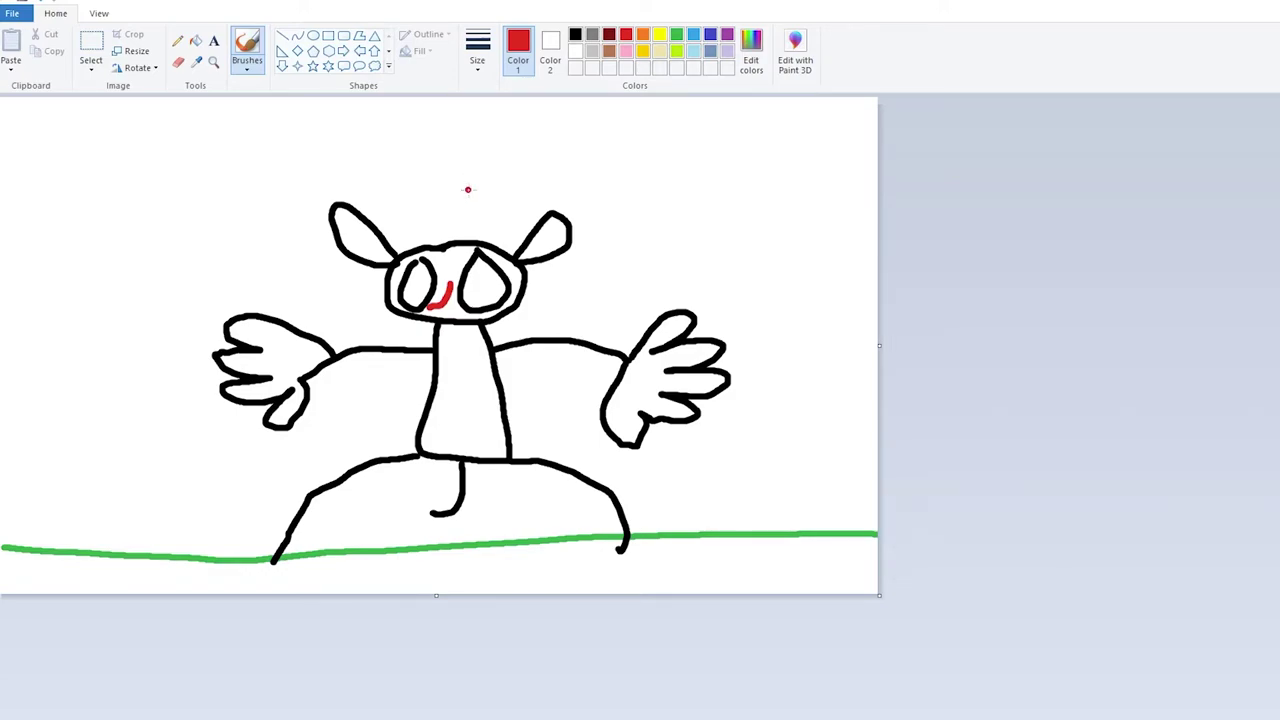
pyautogui.click(178, 62)
pyautogui.moveTo(420, 246)
pyautogui.mouseDown()
pyautogui.moveTo(415, 291)
pyautogui.moveTo(486, 336)
pyautogui.moveTo(505, 420)
pyautogui.mouseUp()
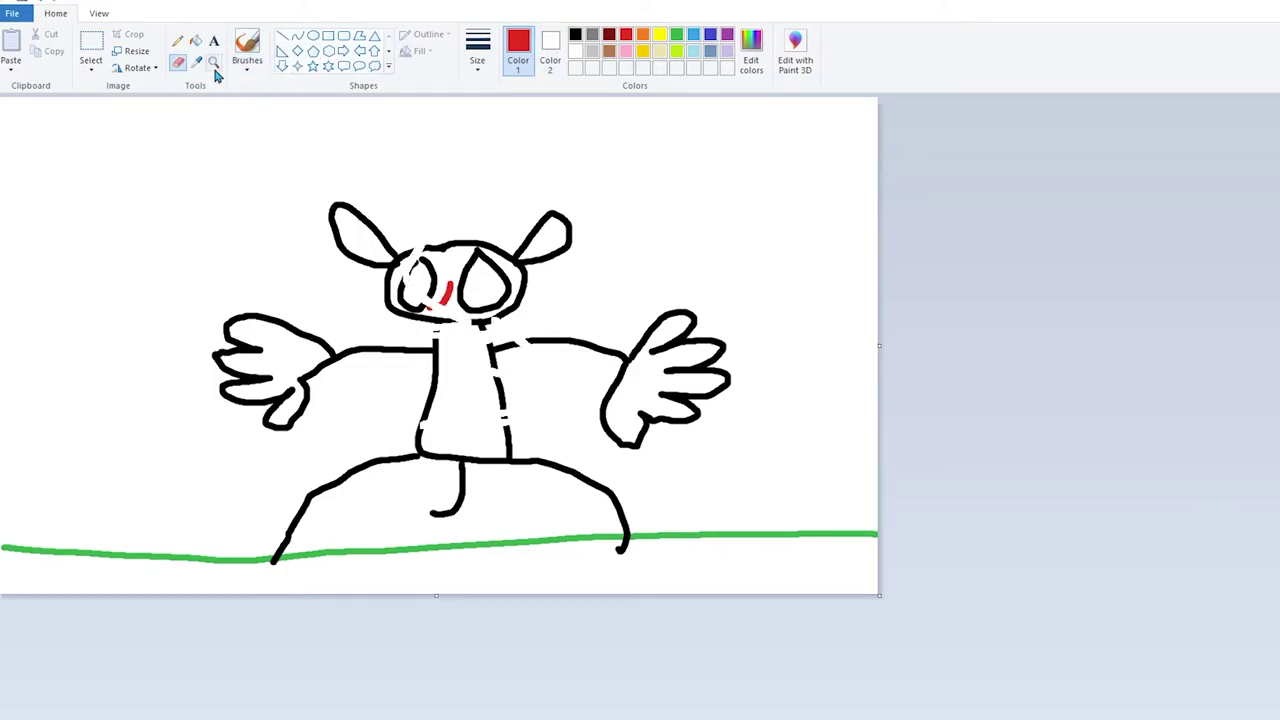
pyautogui.click(479, 70)
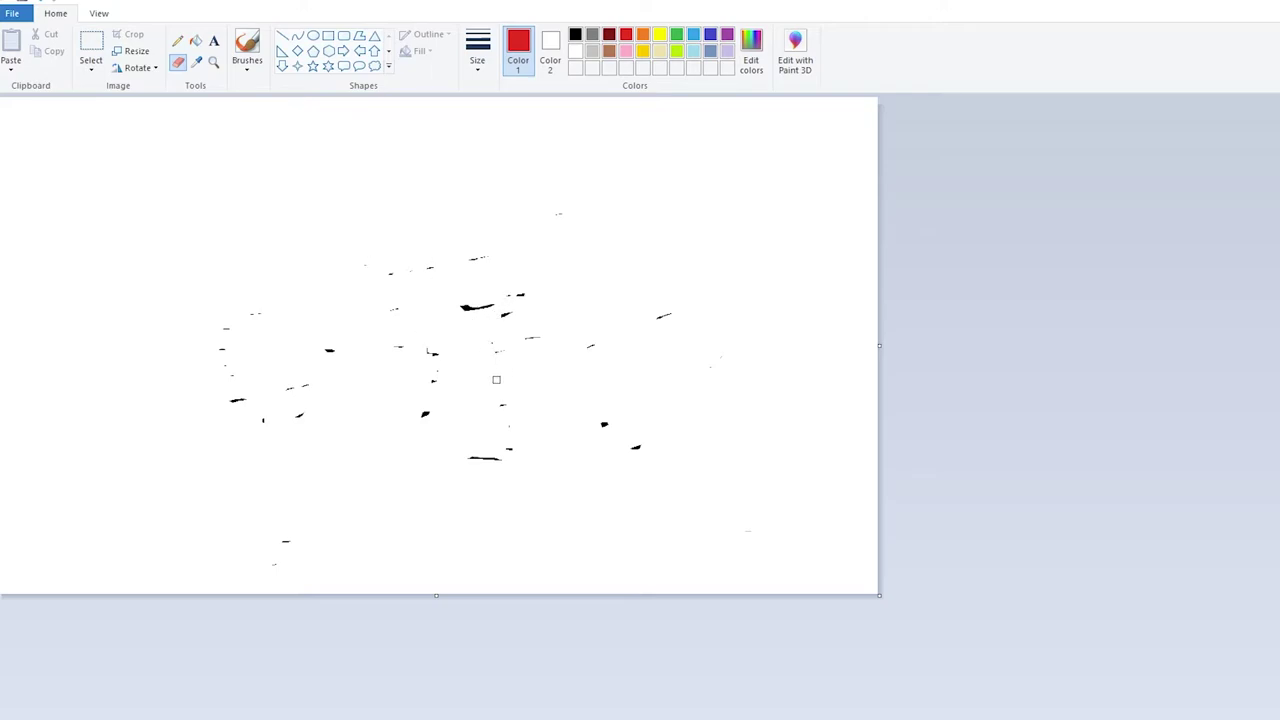
pyautogui.scroll(1, 1090, 450)
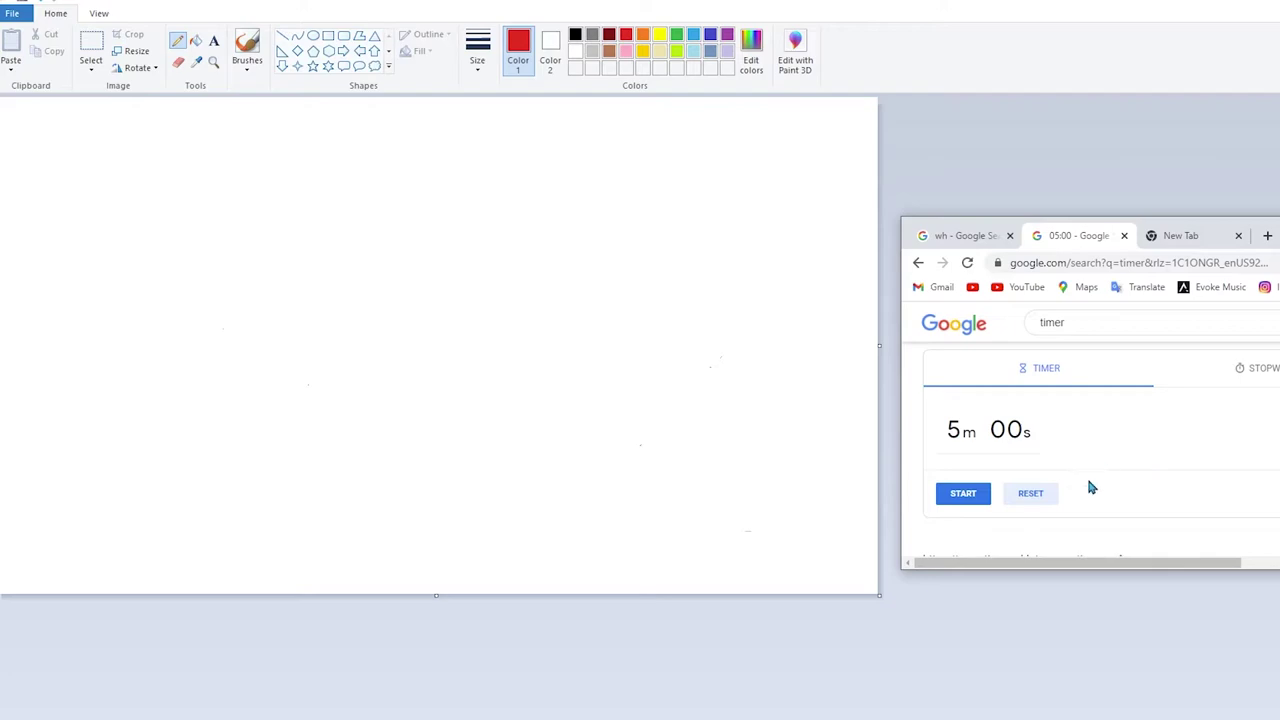
# Restart the five-minute Google timer countdown.
pyautogui.click(979, 497)
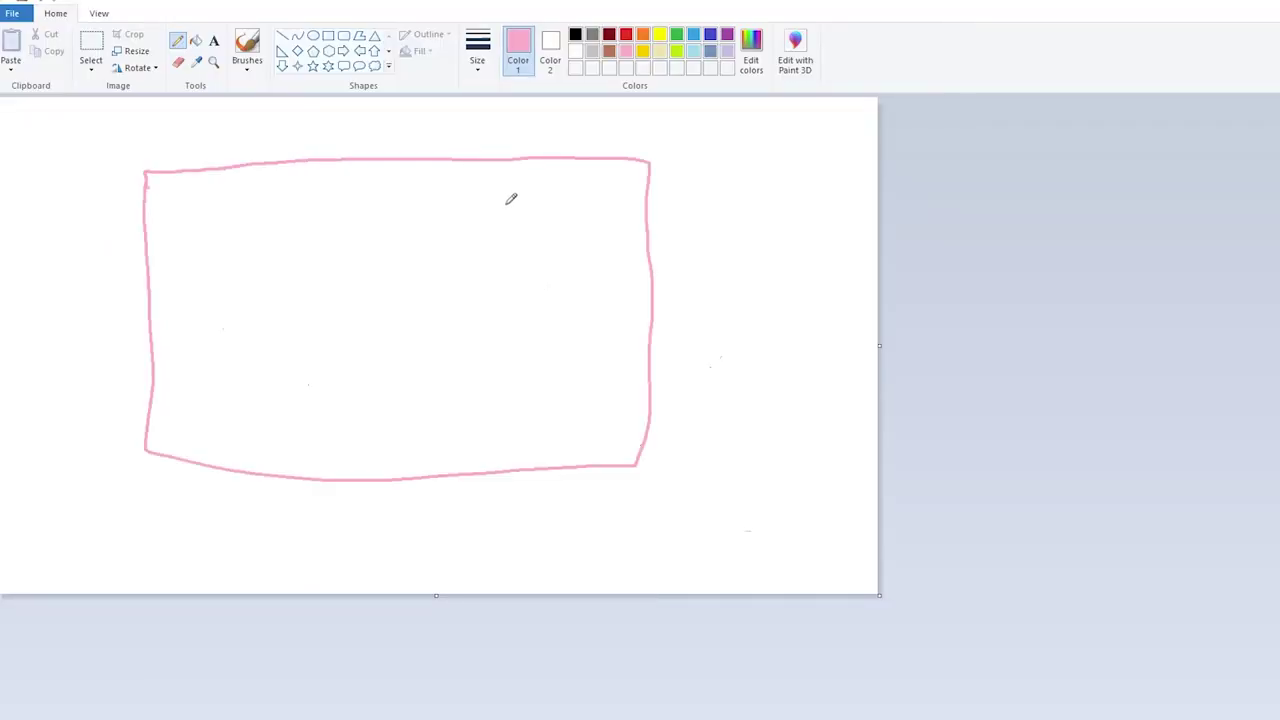
# Remove the pink rectangle with select-all and Delete, then draw a red stroke at the canvas's upper left.
pyautogui.hotkey('ctrl', 'a')
pyautogui.press('Delete')
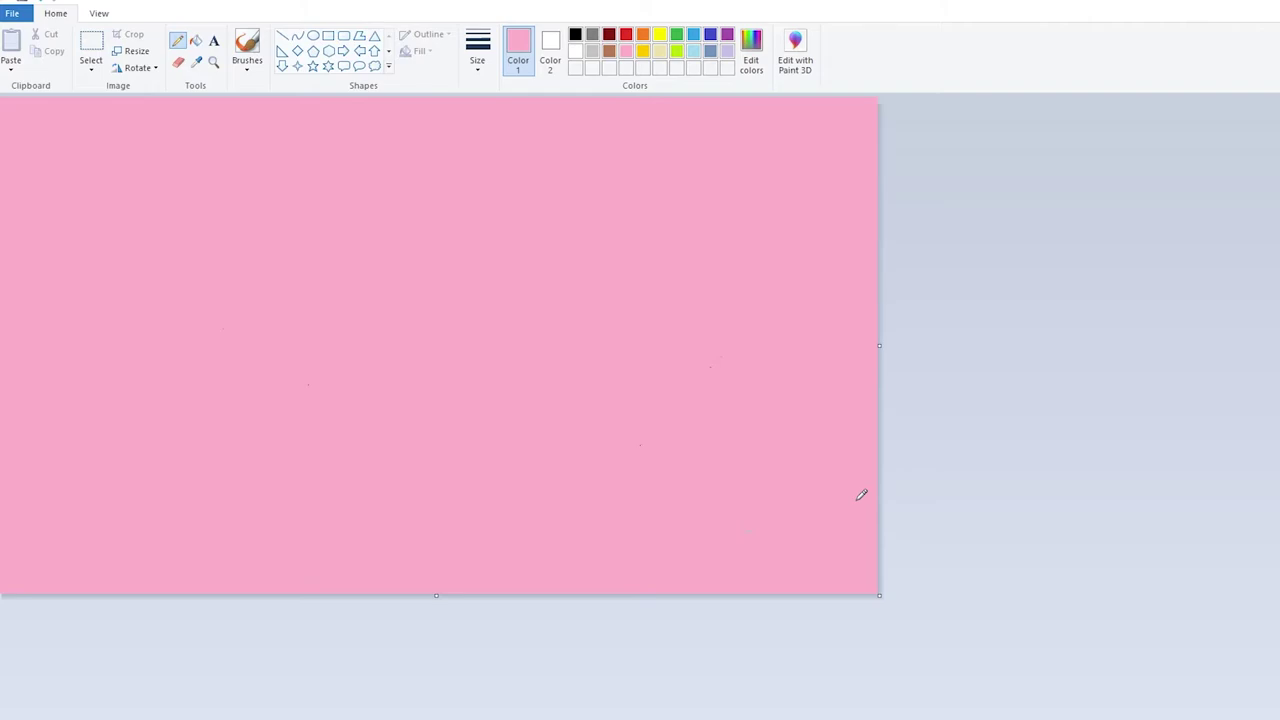
pyautogui.click(575, 34)
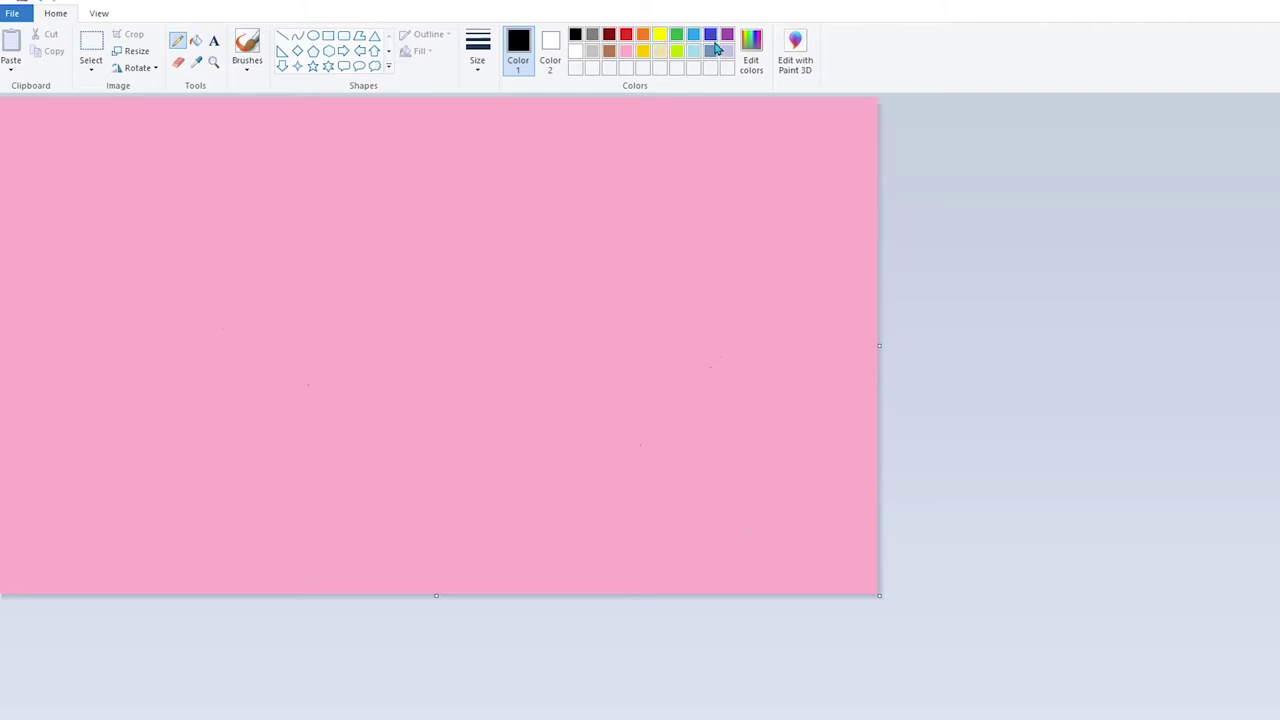
pyautogui.click(627, 36)
pyautogui.moveTo(215, 118); pyautogui.dragTo(203, 169)
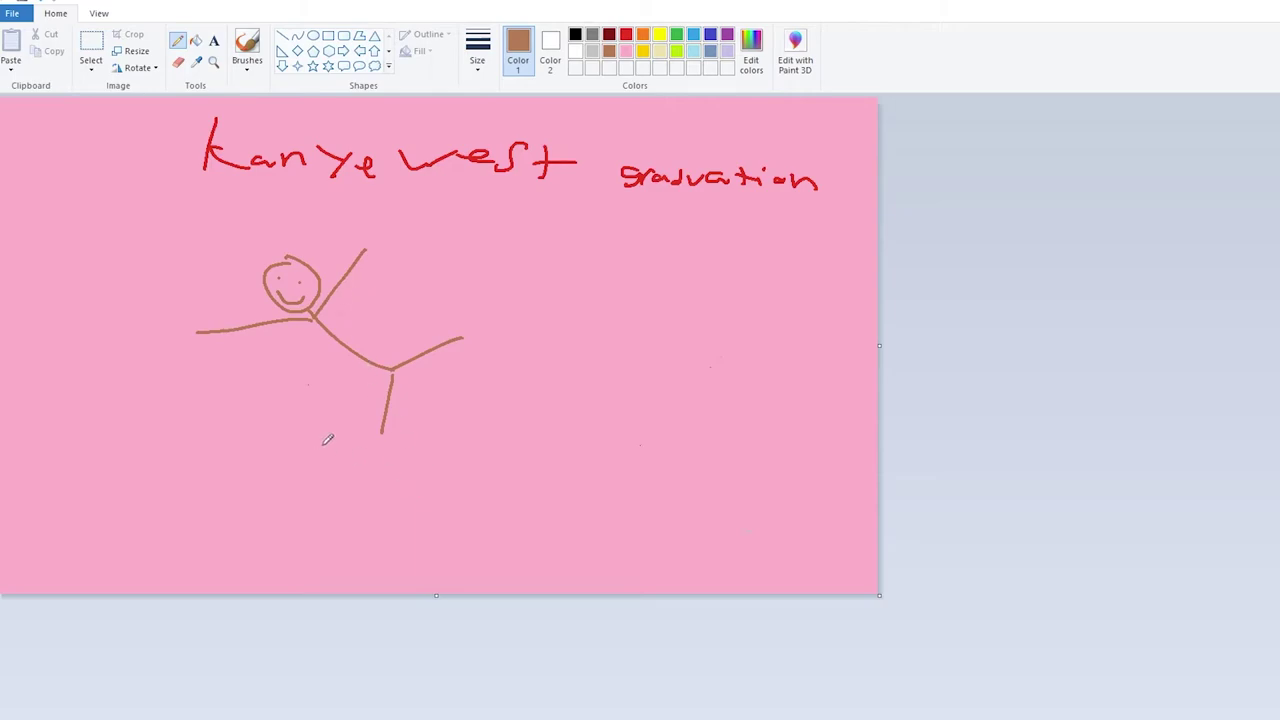
# Check the countdown, bring the drawing forward, and minimize the Chrome timer window.
pyautogui.hotkey('alt', 'Tab')
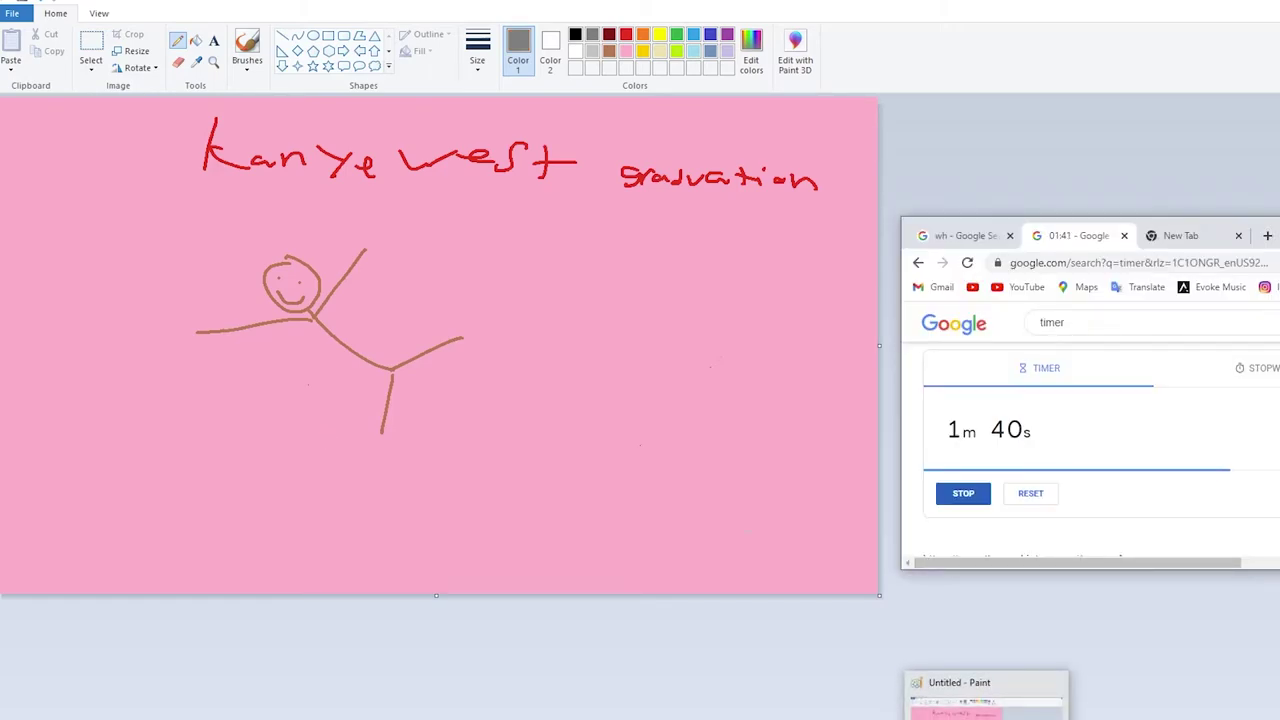
pyautogui.click(985, 705)
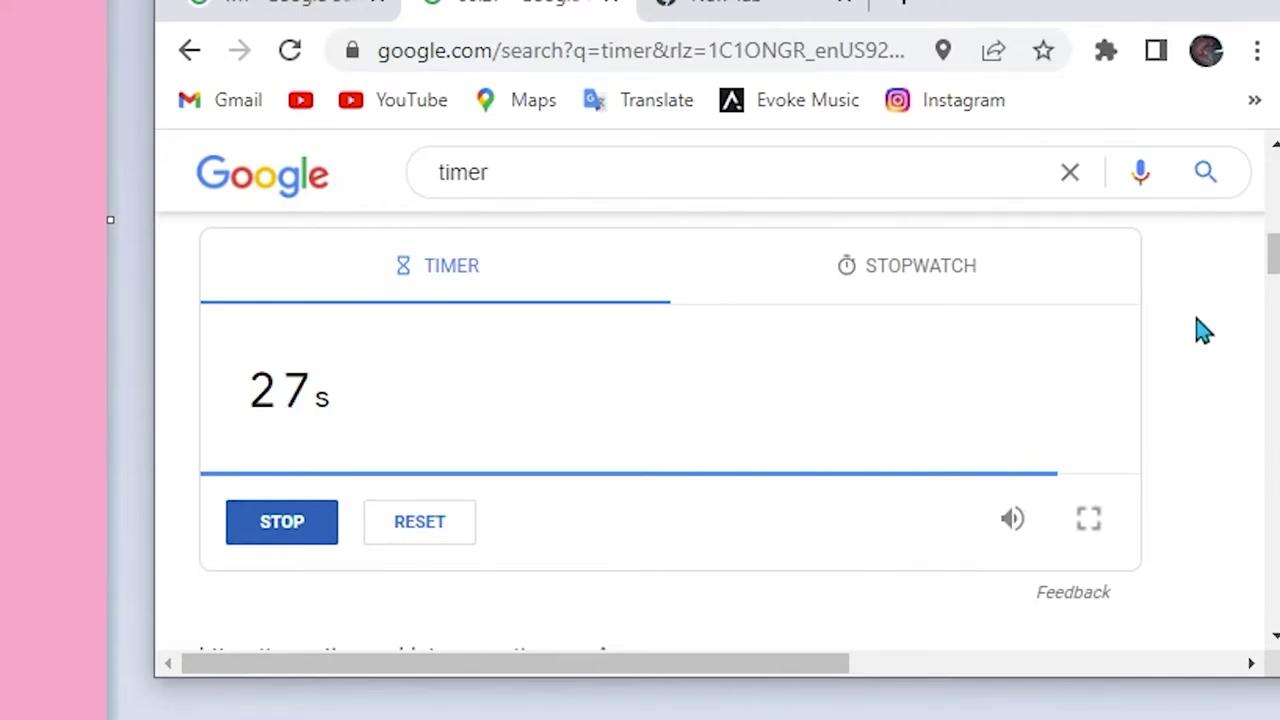
pyautogui.click(1126, 9)
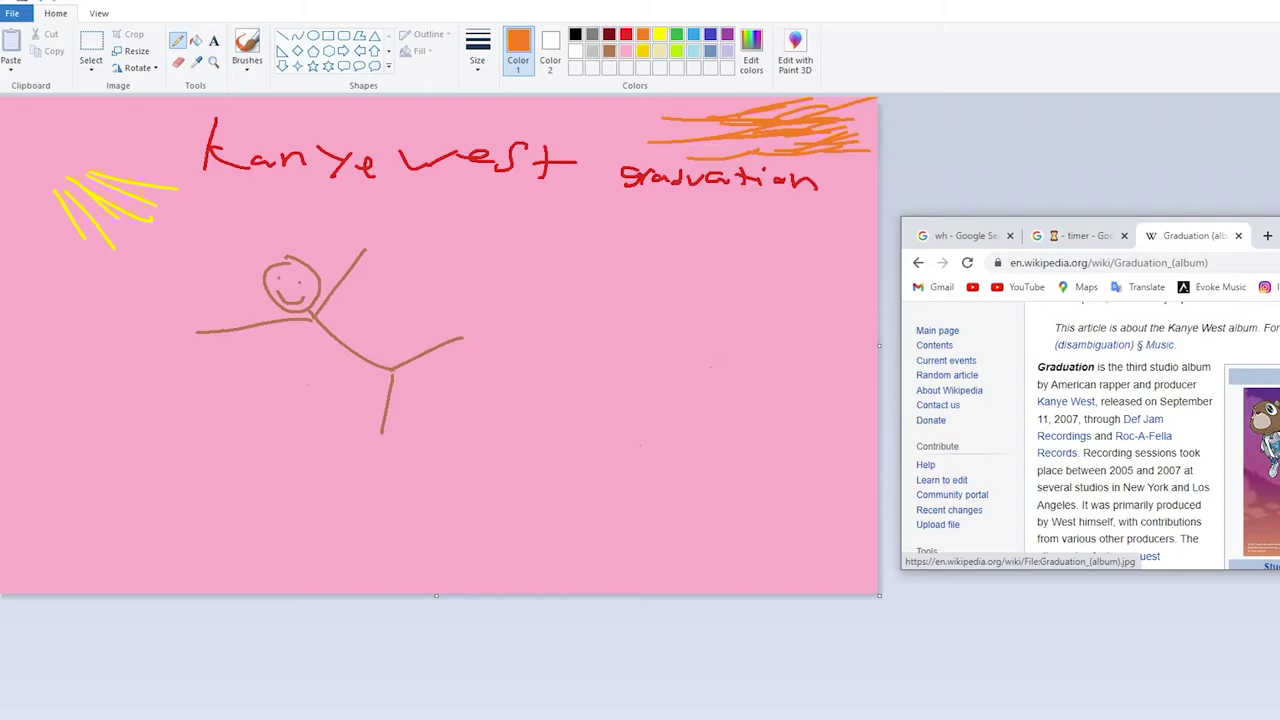
# Return to the Google timer page and start a new five-minute countdown.
pyautogui.click(1080, 236)
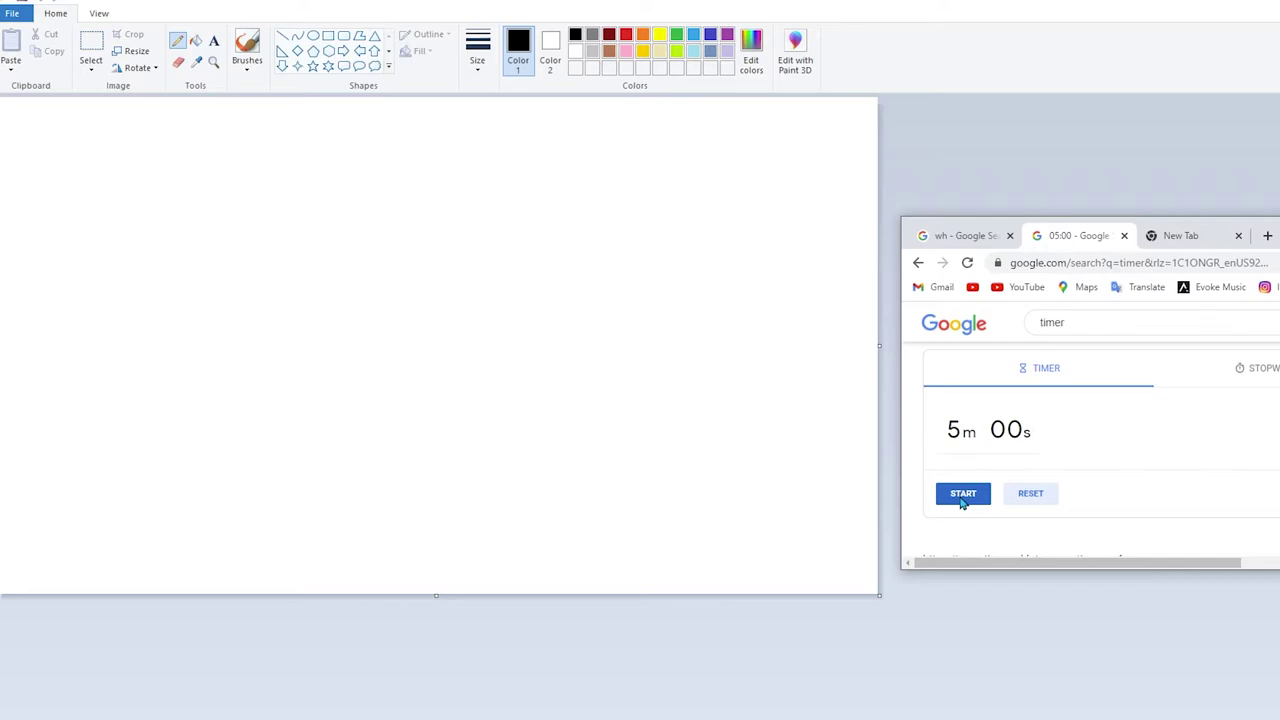
pyautogui.click(962, 496)
# Fill the blank canvas orange and open a new Chrome tab for reference images.
pyautogui.click(985, 167)
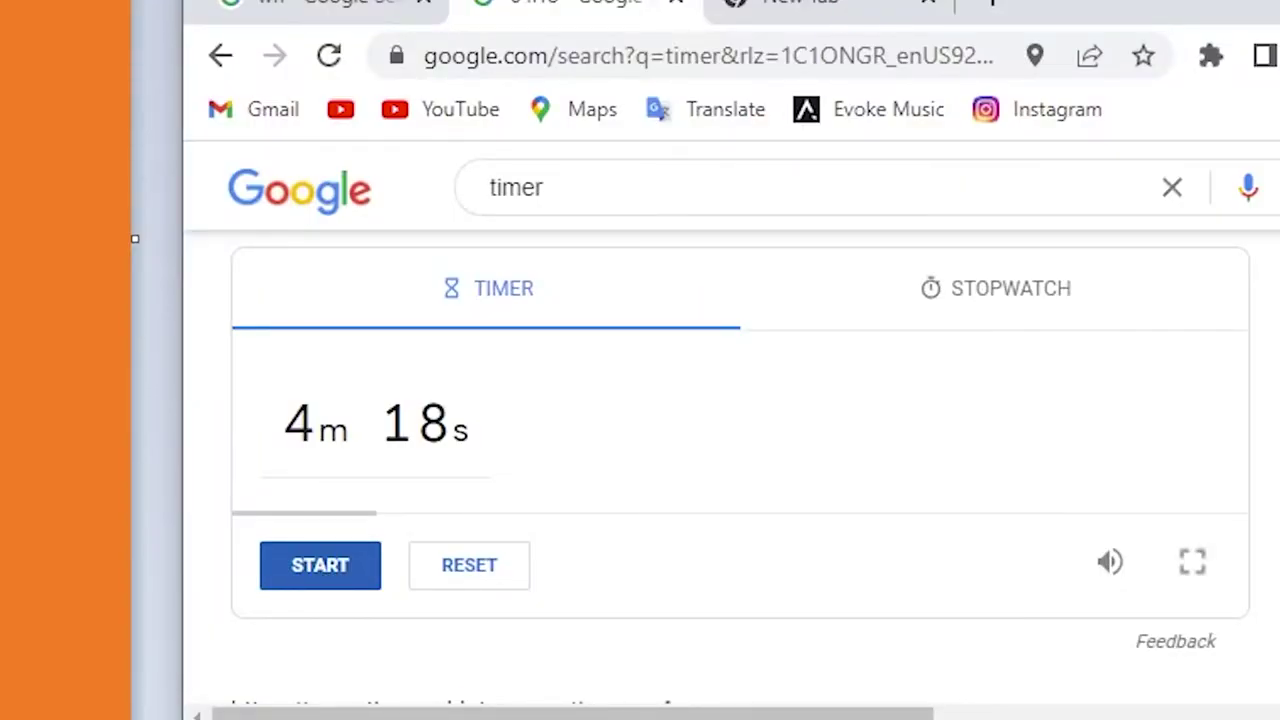
pyautogui.click(789, 11)
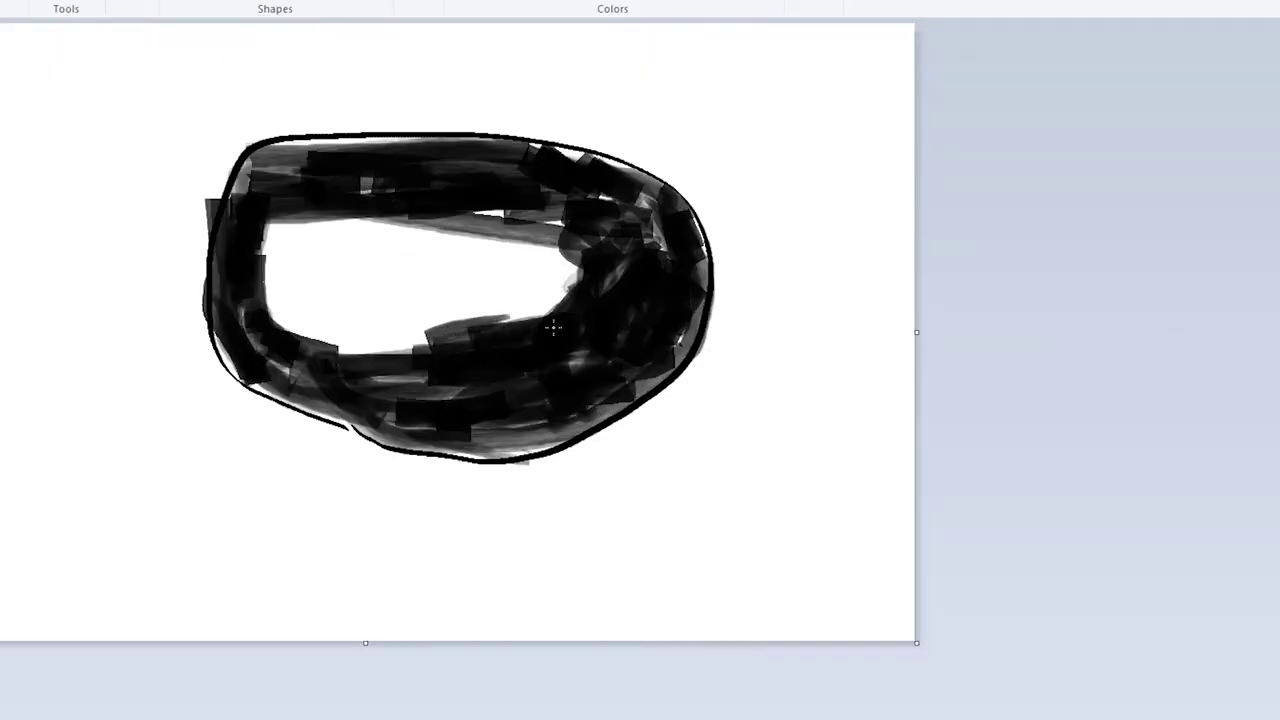
# Darken the blob's lower-left interior and draw the second green eye on the right.
pyautogui.moveTo(557, 323); pyautogui.dragTo(340, 347)
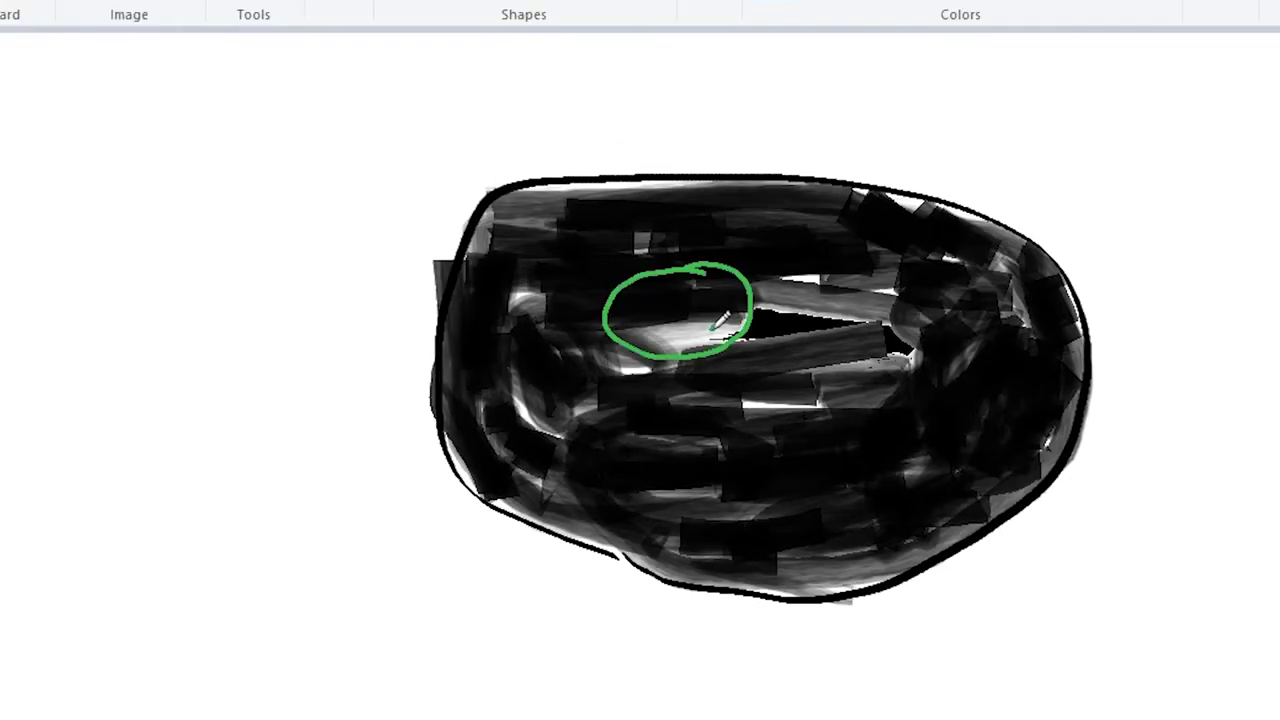
pyautogui.moveTo(895, 248); pyautogui.dragTo(930, 232)
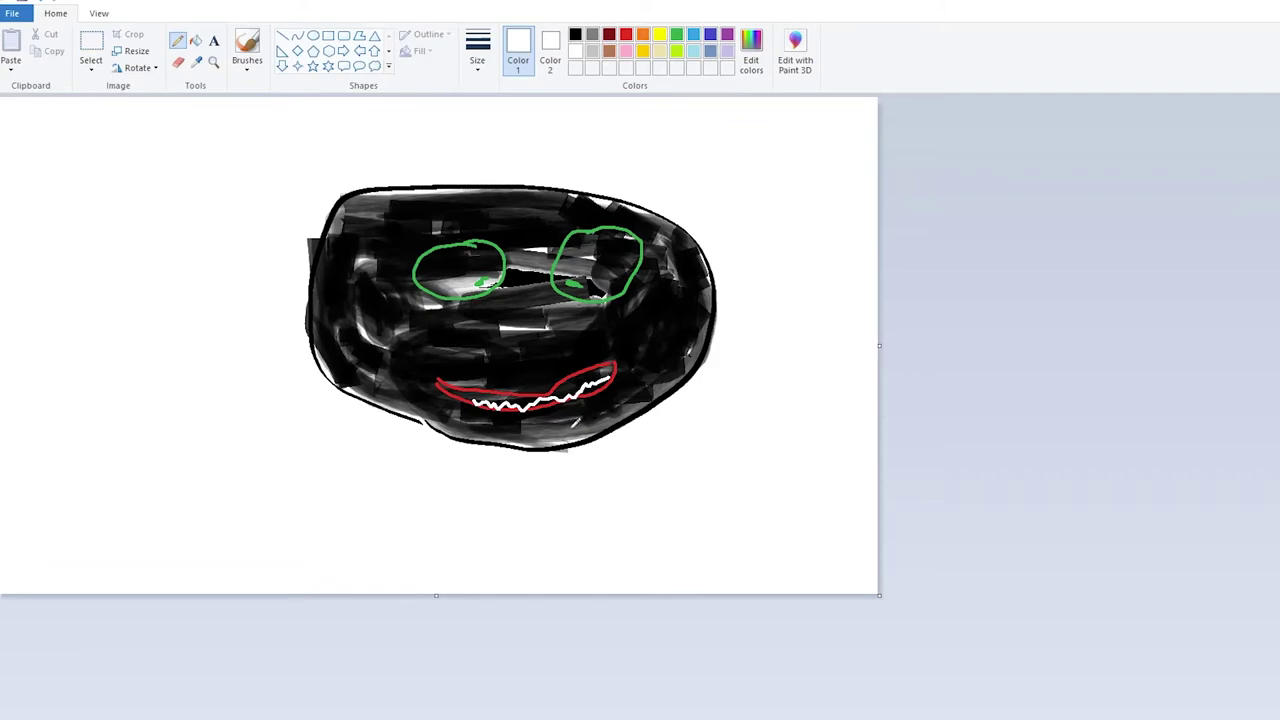
# Undo the white zigzag teeth, then switch to the new Chrome tab.
pyautogui.hotkey('ctrl', 'z')
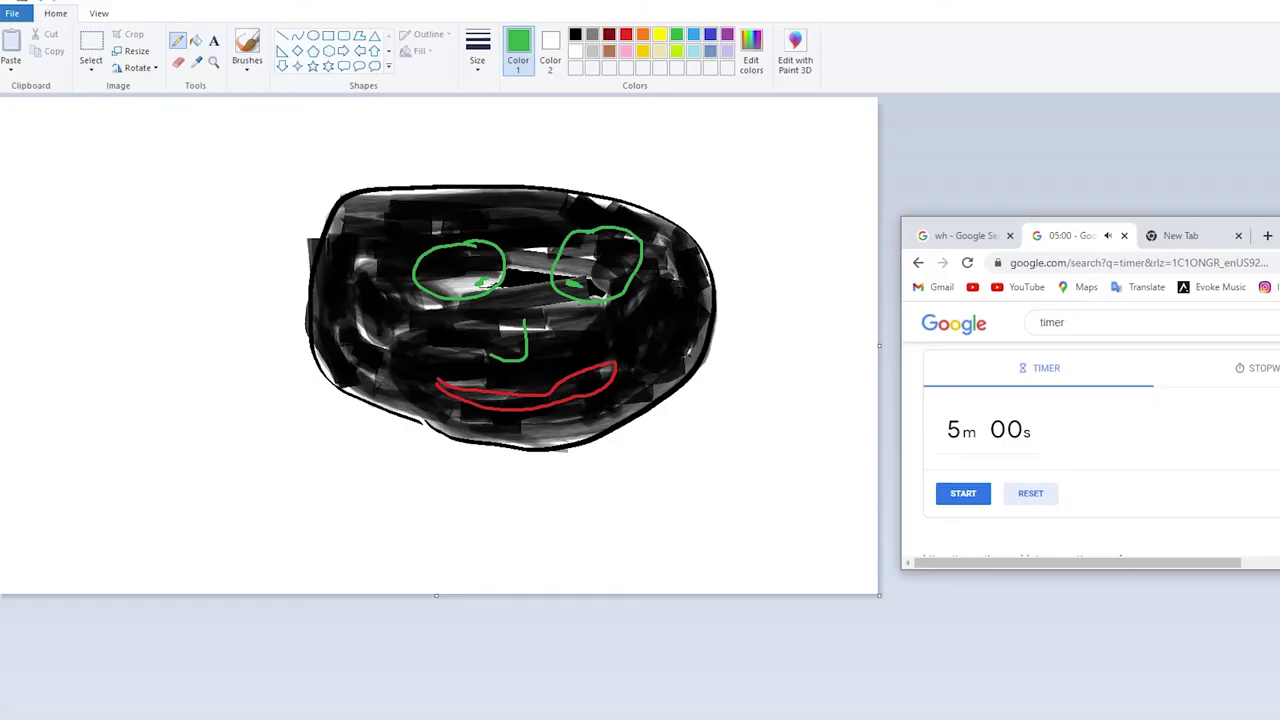
pyautogui.click(1180, 235)
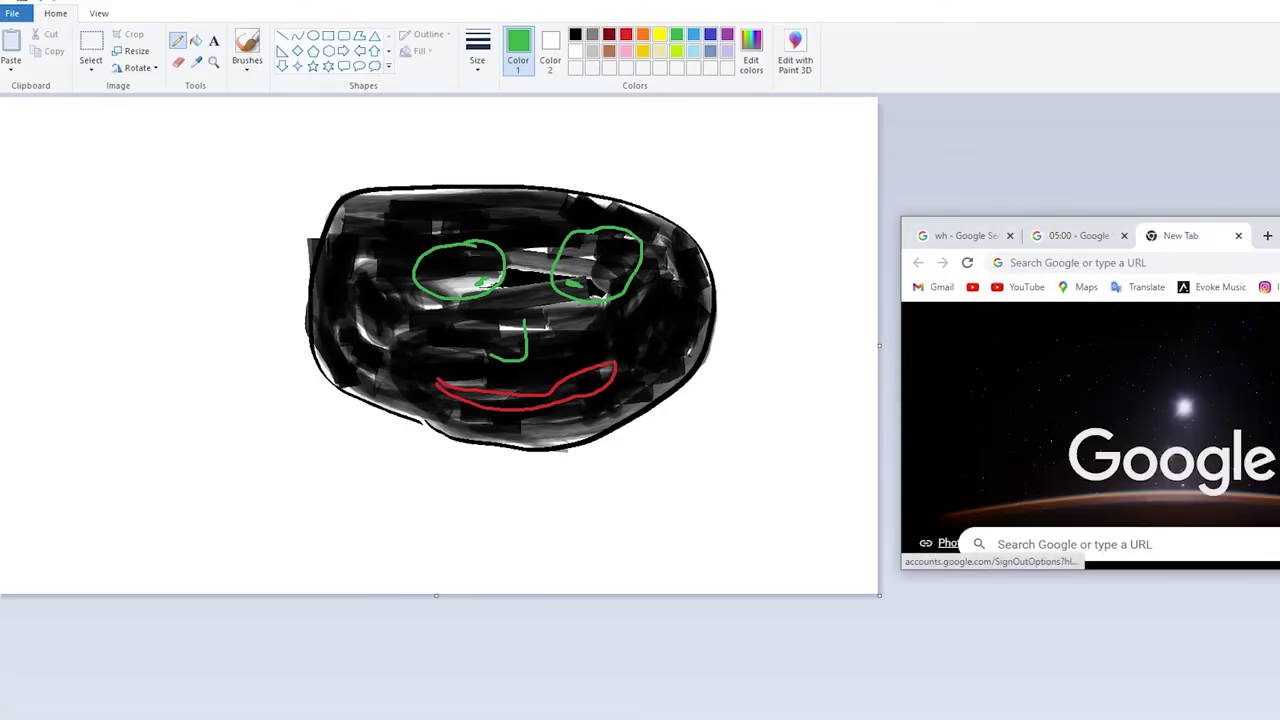
# Commit the circle to the canvas and sketch the face outline inside it.
pyautogui.click(1265, 320)
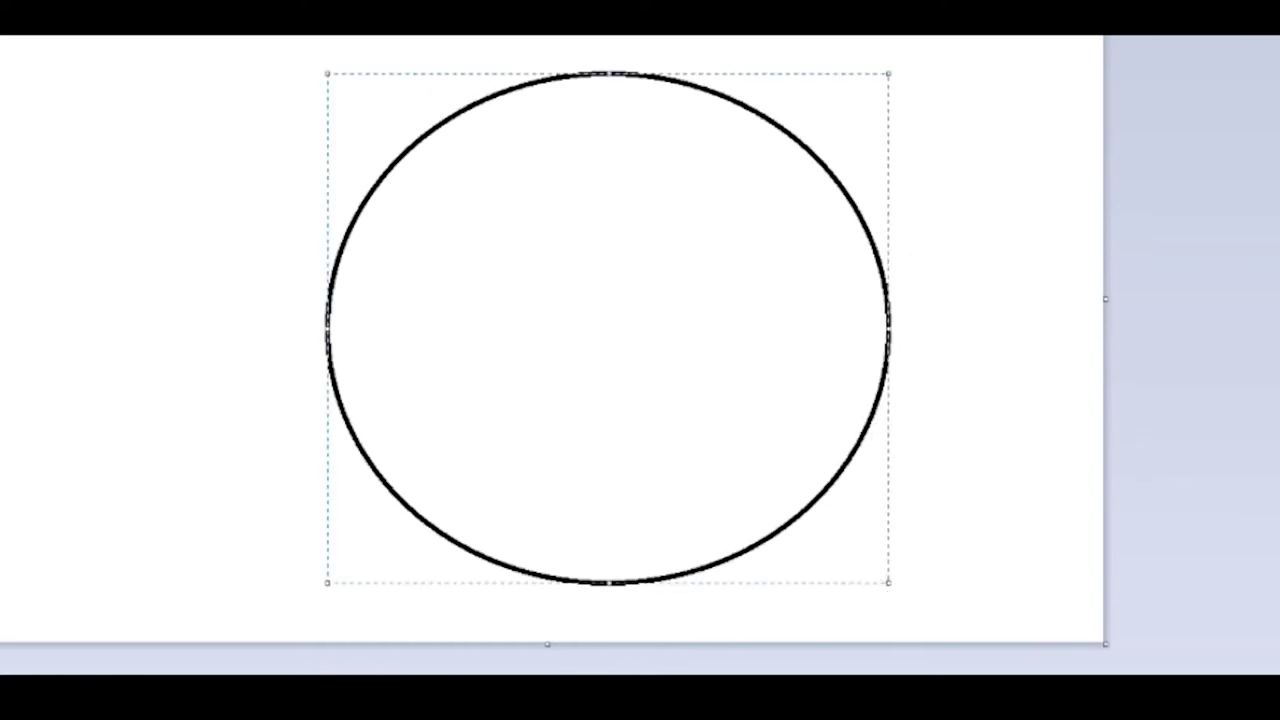
pyautogui.press('Escape')
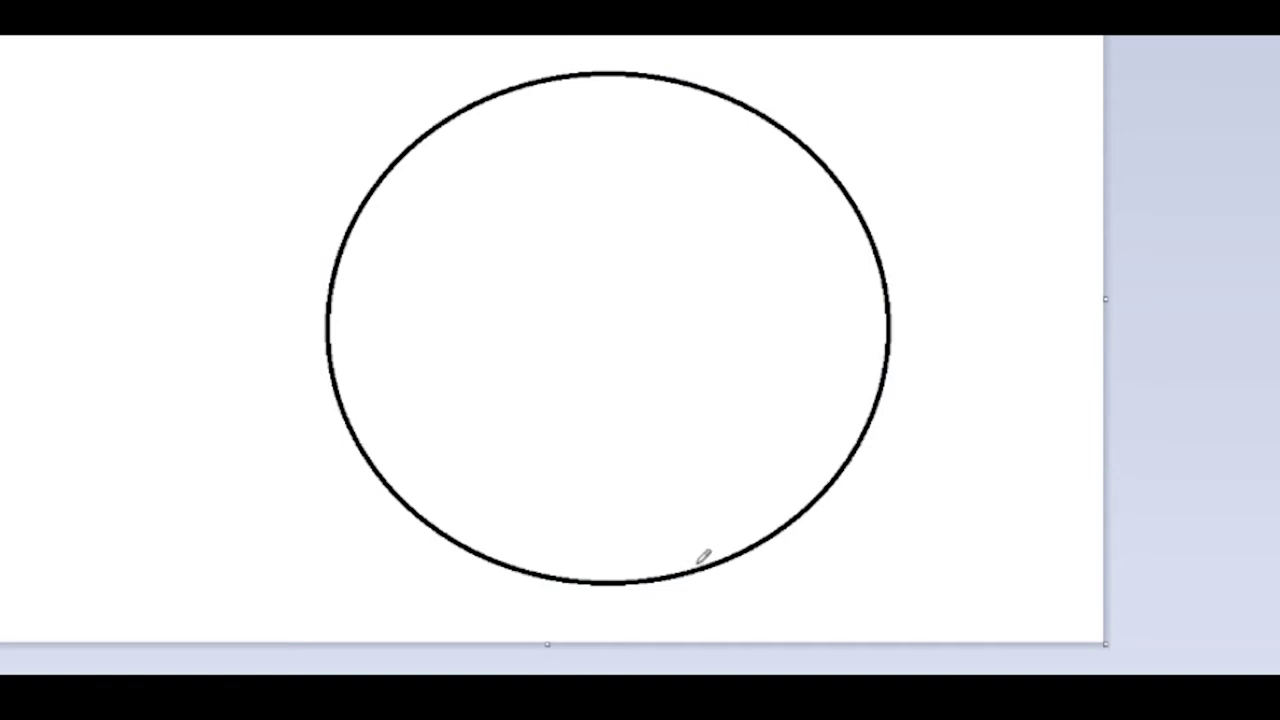
pyautogui.moveTo(698, 566)
pyautogui.mouseDown()
pyautogui.moveTo(722, 316)
pyautogui.moveTo(812, 284)
pyautogui.moveTo(330, 362)
pyautogui.mouseUp()
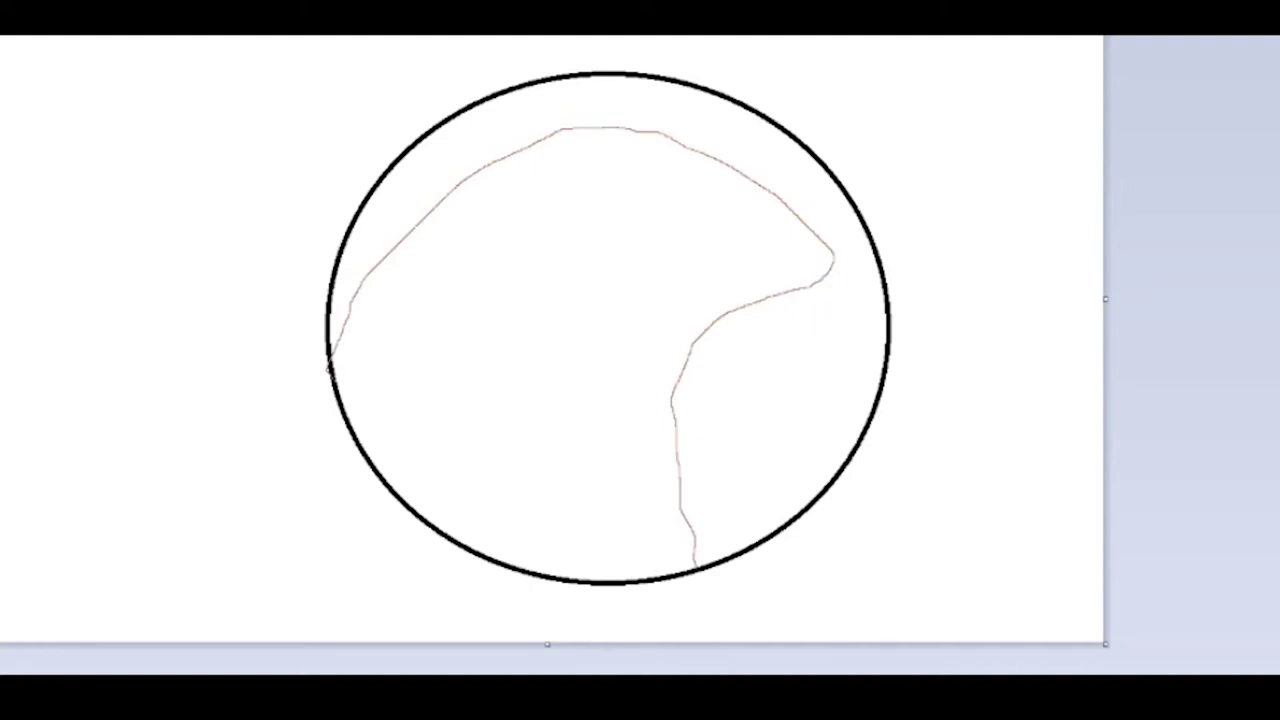
pyautogui.hotkey('ctrl', 'v')
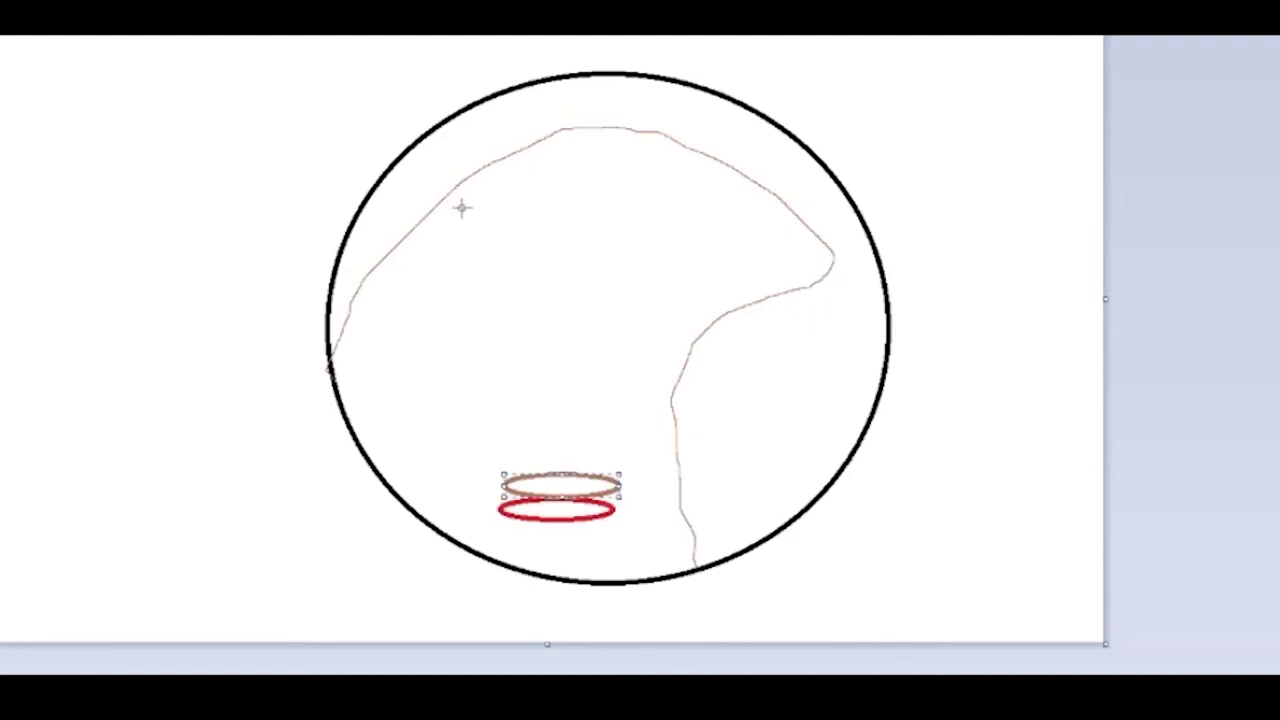
# Add a brown face oval, oval eyes, nostrils and nose outline, then fill the hair black.
pyautogui.moveTo(356, 228); pyautogui.dragTo(694, 334)
pyautogui.moveTo(500, 368); pyautogui.dragTo(558, 388)
pyautogui.moveTo(570, 380); pyautogui.dragTo(610, 402)
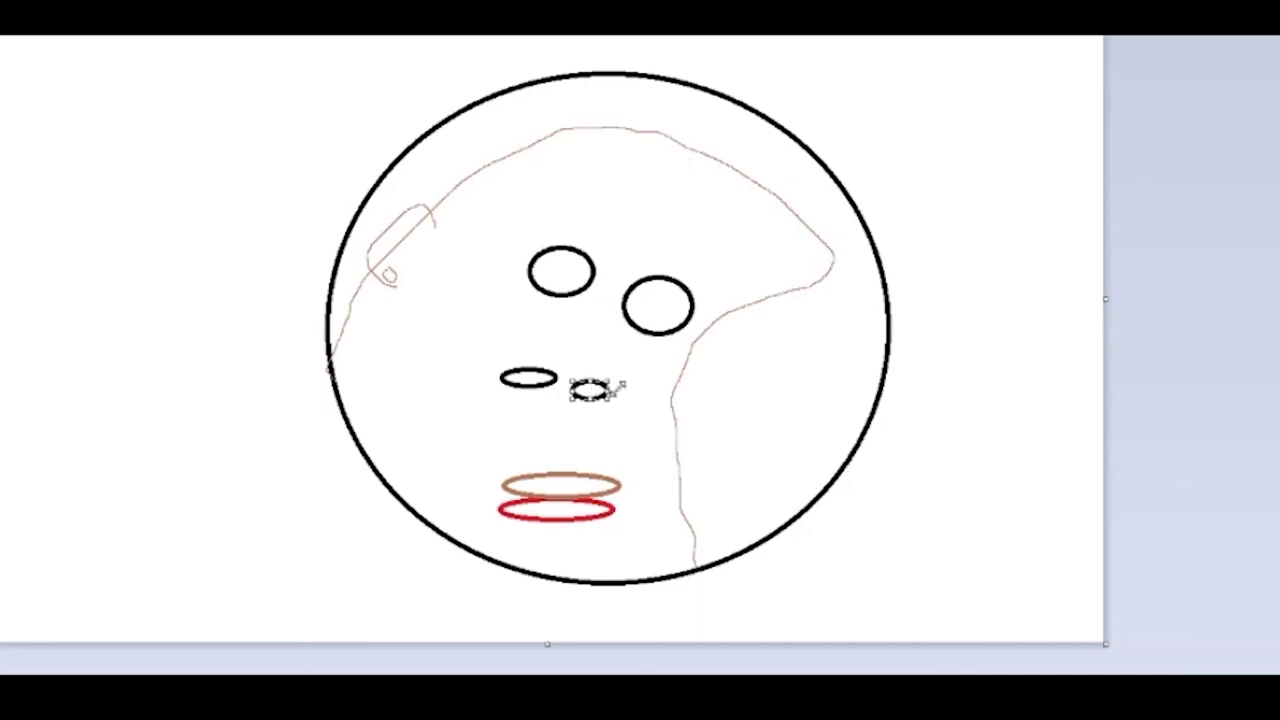
pyautogui.moveTo(535, 330)
pyautogui.mouseDown()
pyautogui.moveTo(612, 380)
pyautogui.moveTo(562, 313)
pyautogui.moveTo(530, 328)
pyautogui.mouseUp()
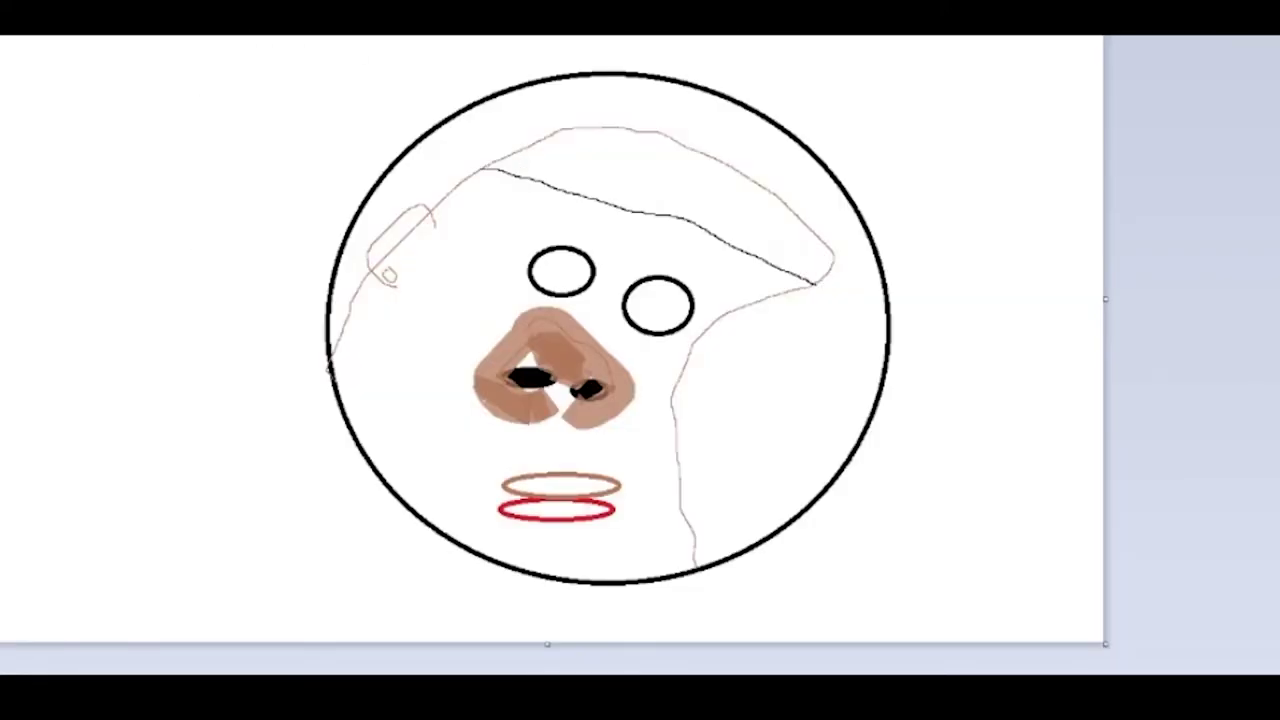
pyautogui.click(672, 152)
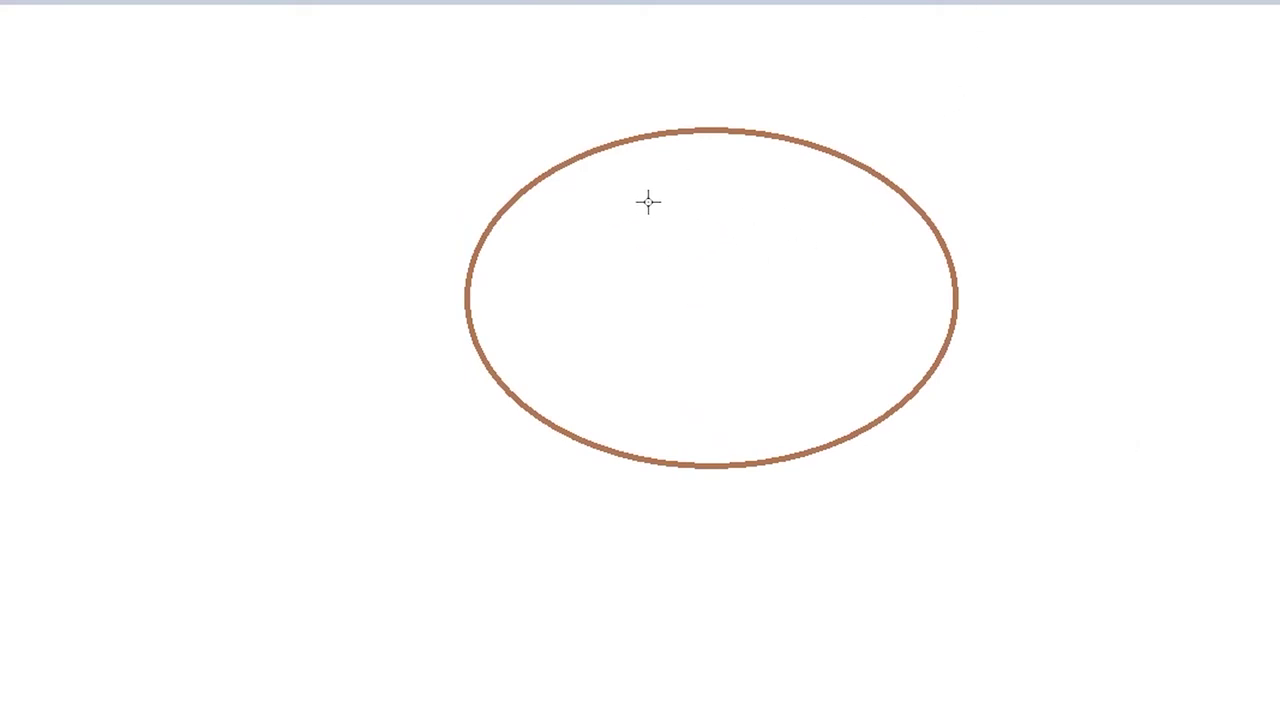
# Draw a small left-eye circle, shrink it, and paint green inside the left eye.
pyautogui.moveTo(629, 205); pyautogui.dragTo(707, 280)
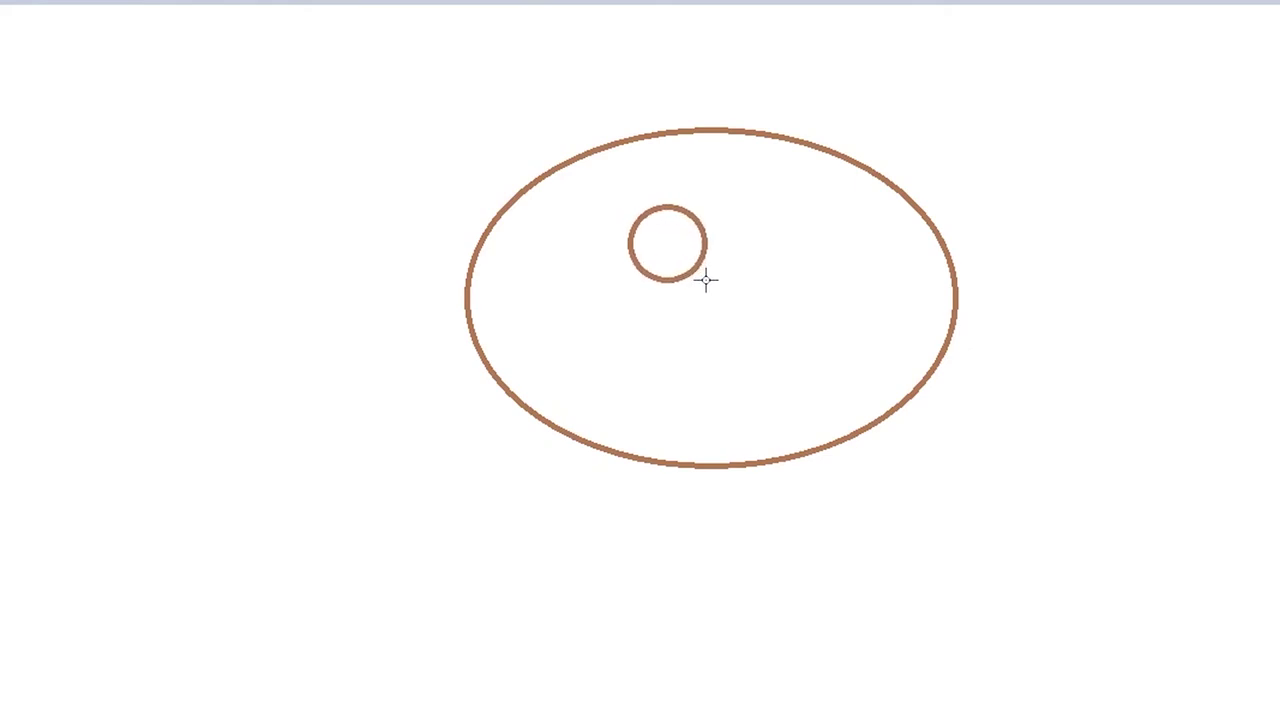
pyautogui.moveTo(707, 280); pyautogui.dragTo(700, 258)
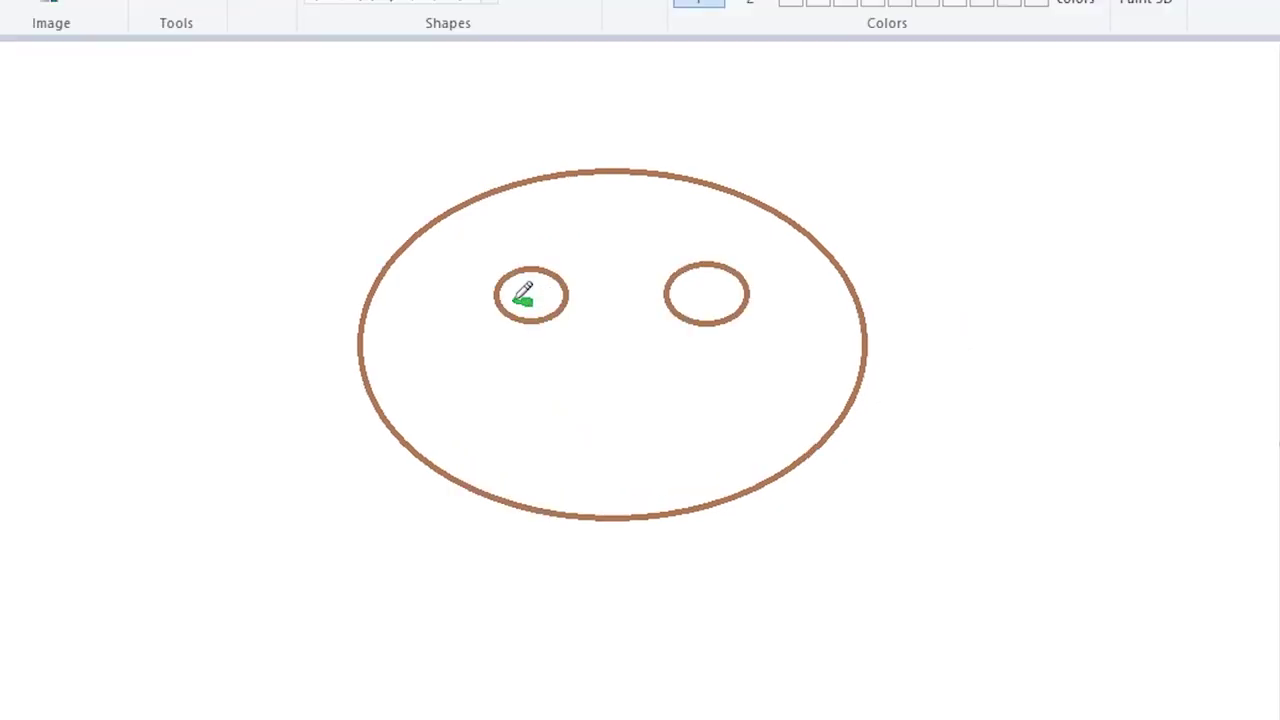
pyautogui.moveTo(520, 296)
pyautogui.mouseDown()
pyautogui.moveTo(541, 306)
pyautogui.moveTo(521, 281)
pyautogui.moveTo(538, 290)
pyautogui.moveTo(528, 297)
pyautogui.moveTo(569, 280)
pyautogui.moveTo(540, 291)
pyautogui.moveTo(538, 266)
pyautogui.moveTo(545, 292)
pyautogui.moveTo(525, 290)
pyautogui.moveTo(566, 293)
pyautogui.moveTo(546, 293)
pyautogui.moveTo(549, 266)
pyautogui.moveTo(523, 291)
pyautogui.moveTo(551, 277)
pyautogui.moveTo(516, 281)
pyautogui.moveTo(525, 300)
pyautogui.moveTo(540, 266)
pyautogui.moveTo(551, 294)
pyautogui.moveTo(561, 287)
pyautogui.mouseUp()
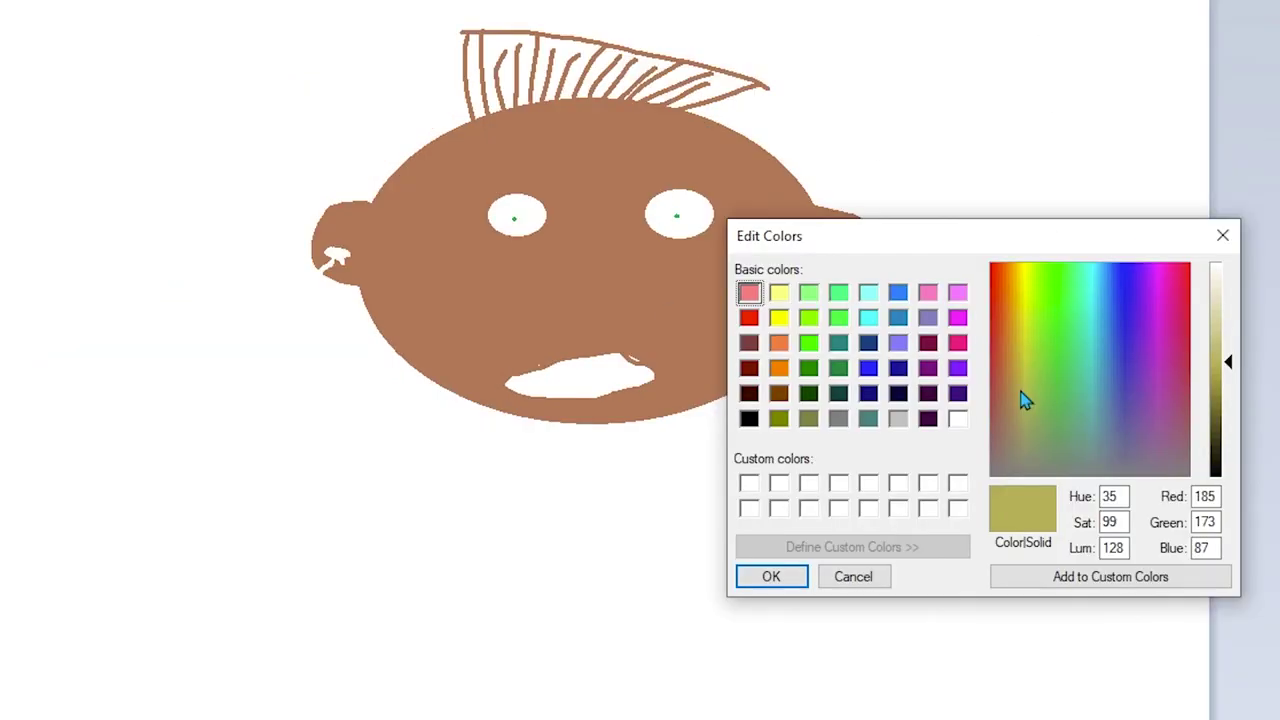
pyautogui.click(993, 400)
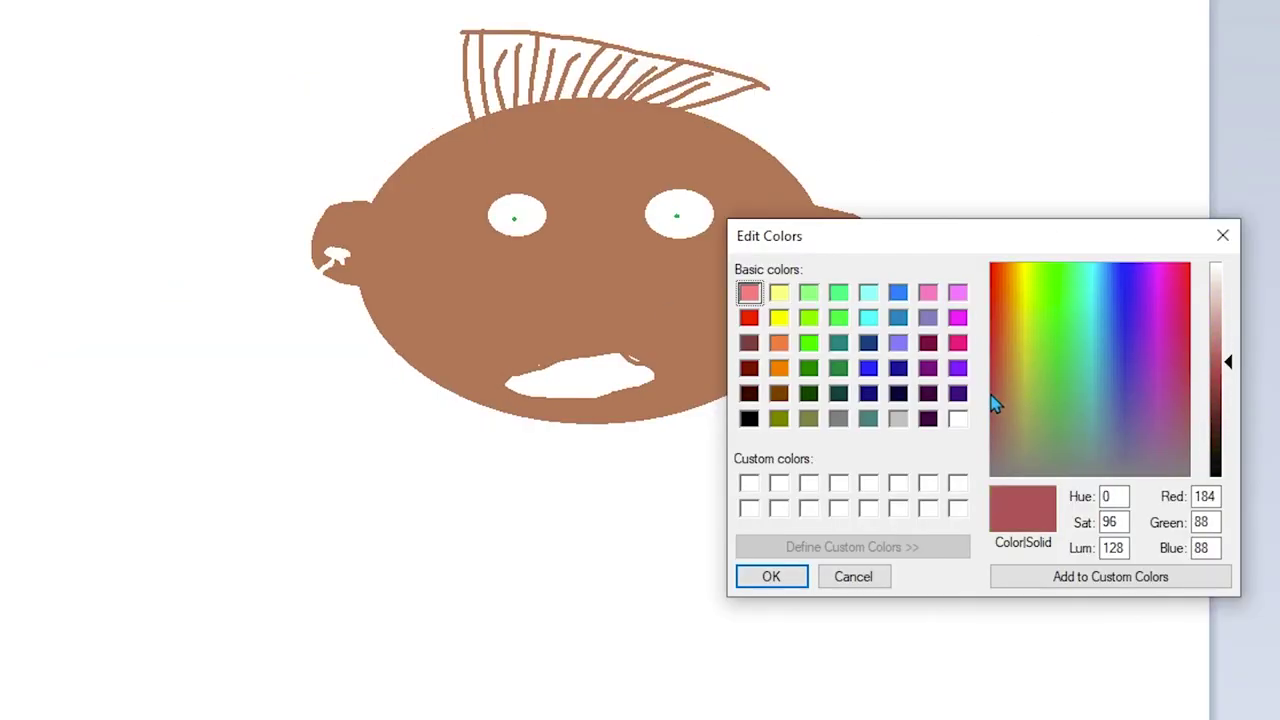
pyautogui.click(750, 344)
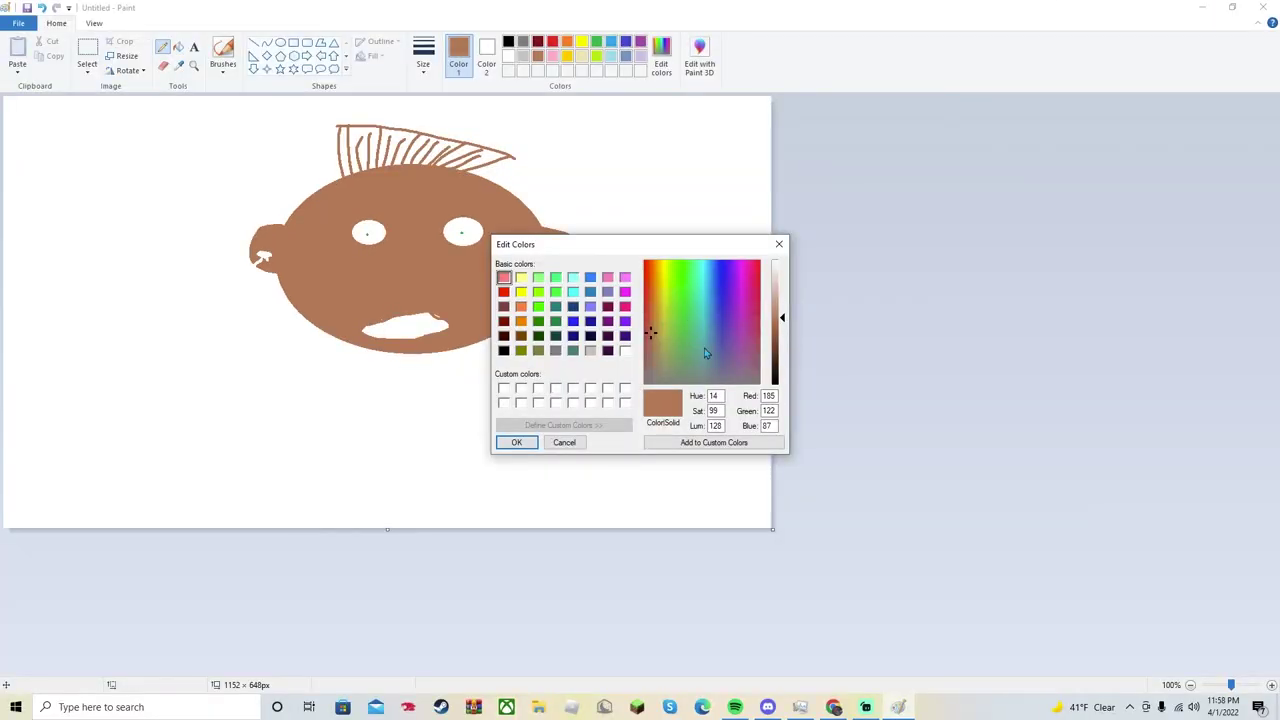
pyautogui.click(833, 707)
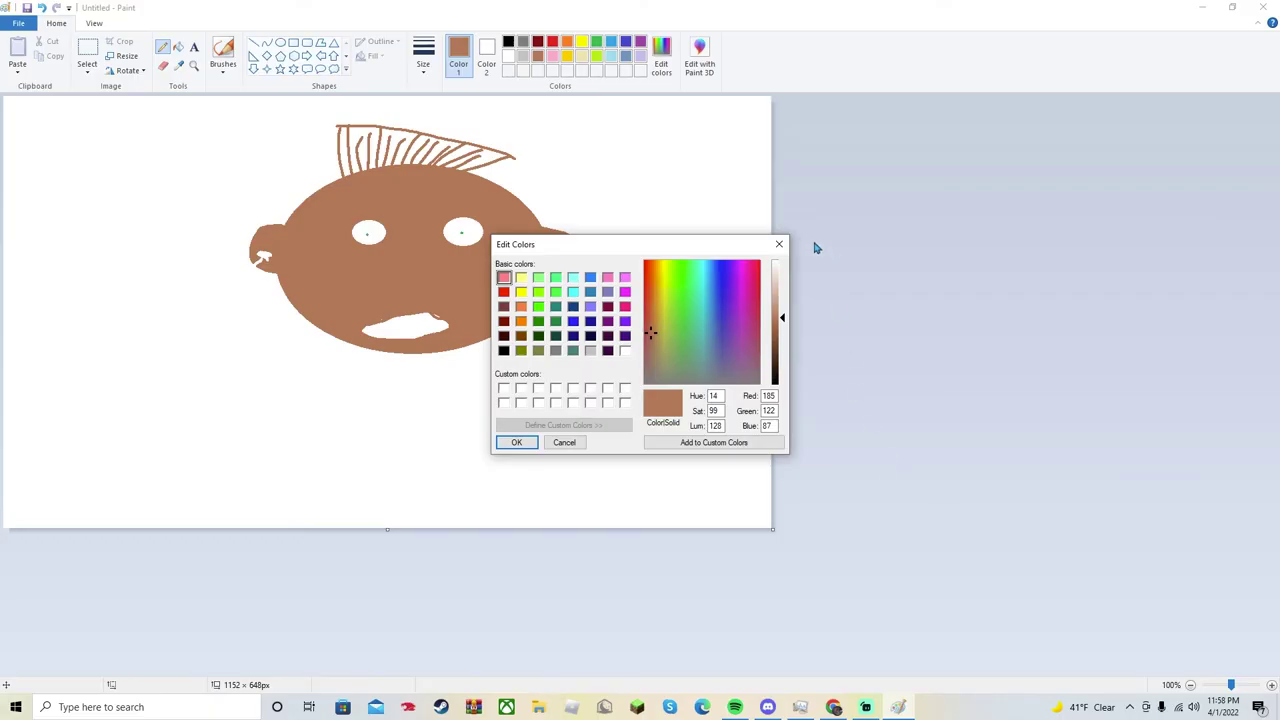
pyautogui.click(780, 244)
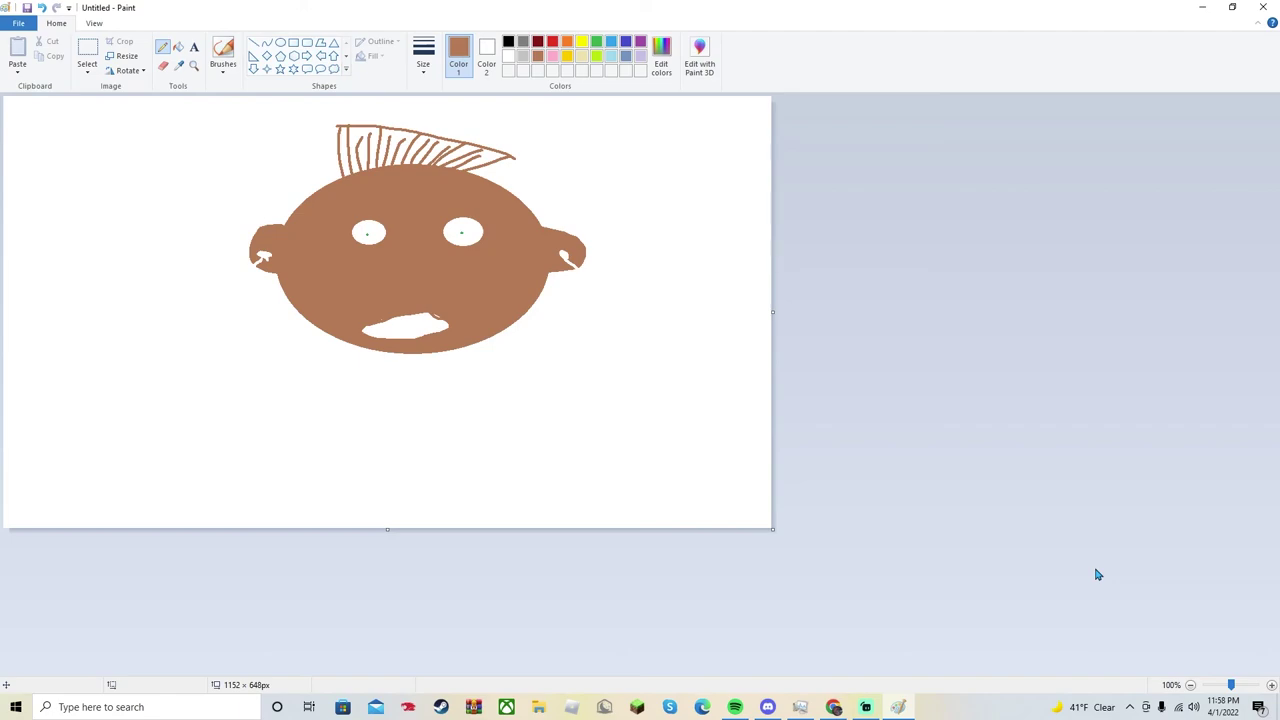